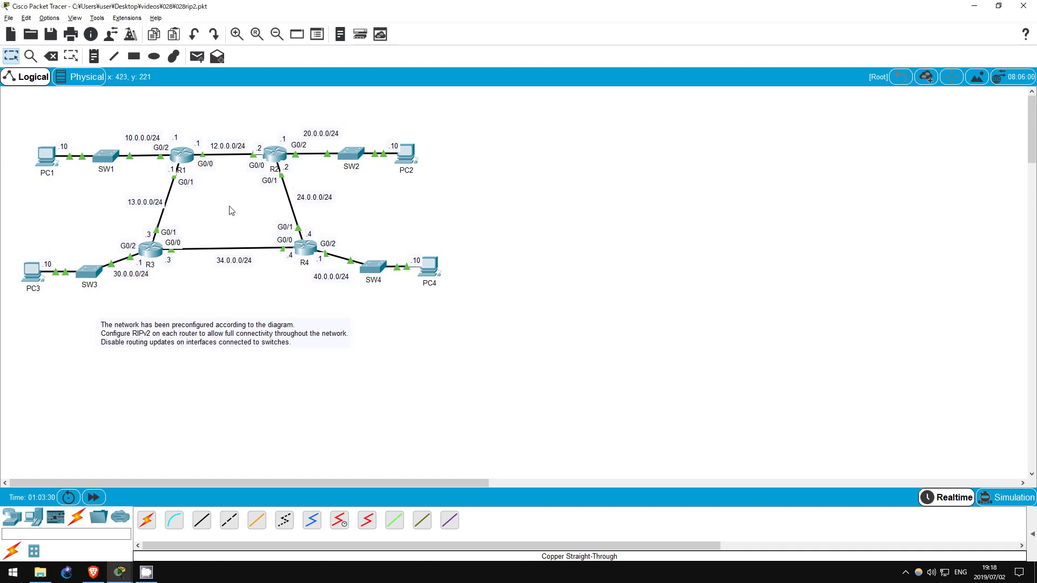
On R1's console, enter router rip, set version 2 and disable auto-summary
left_click(187, 156)
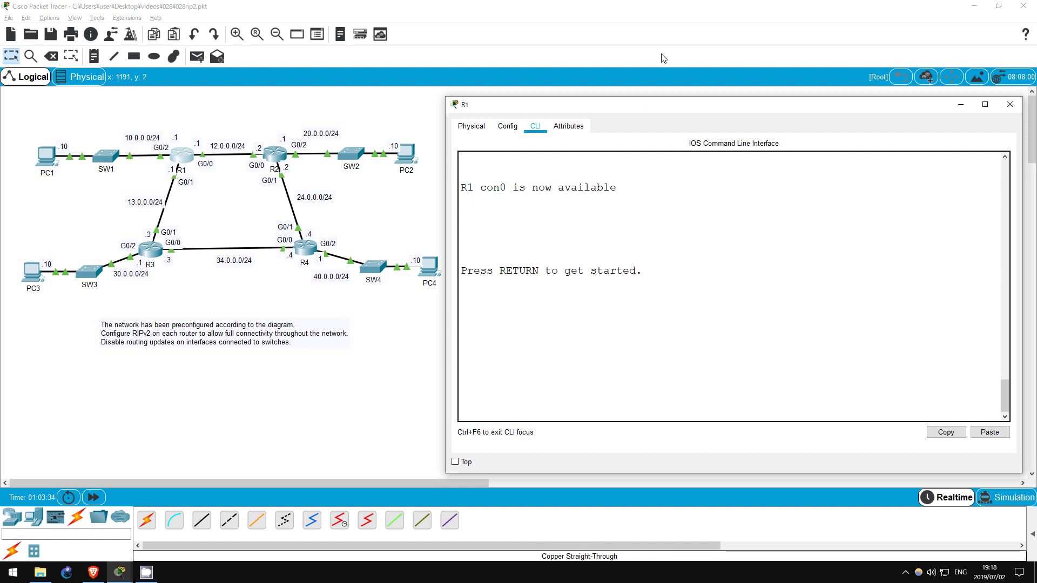
key("Return")
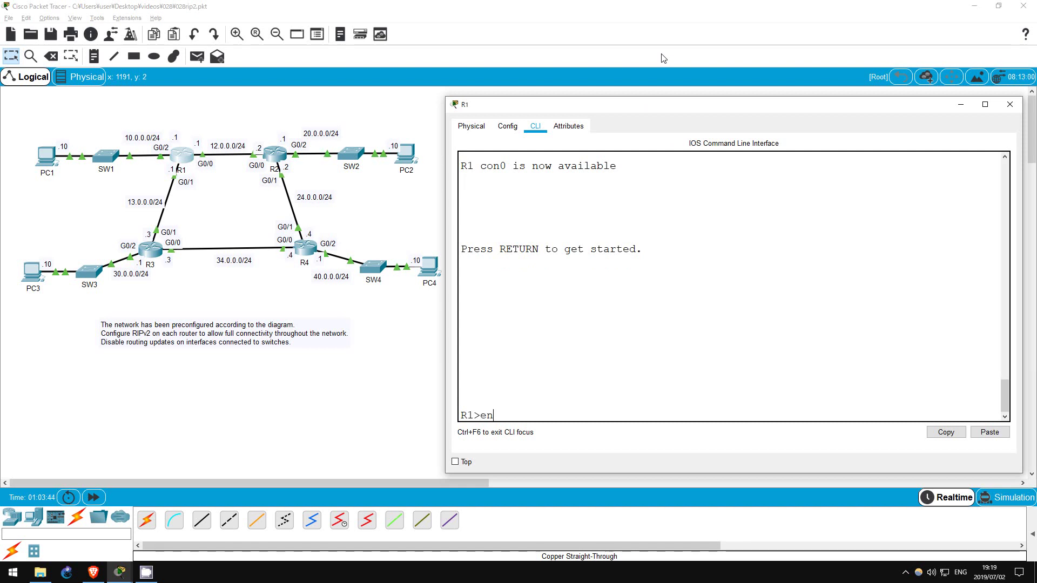
type("en")
key("Return")
type("conf t")
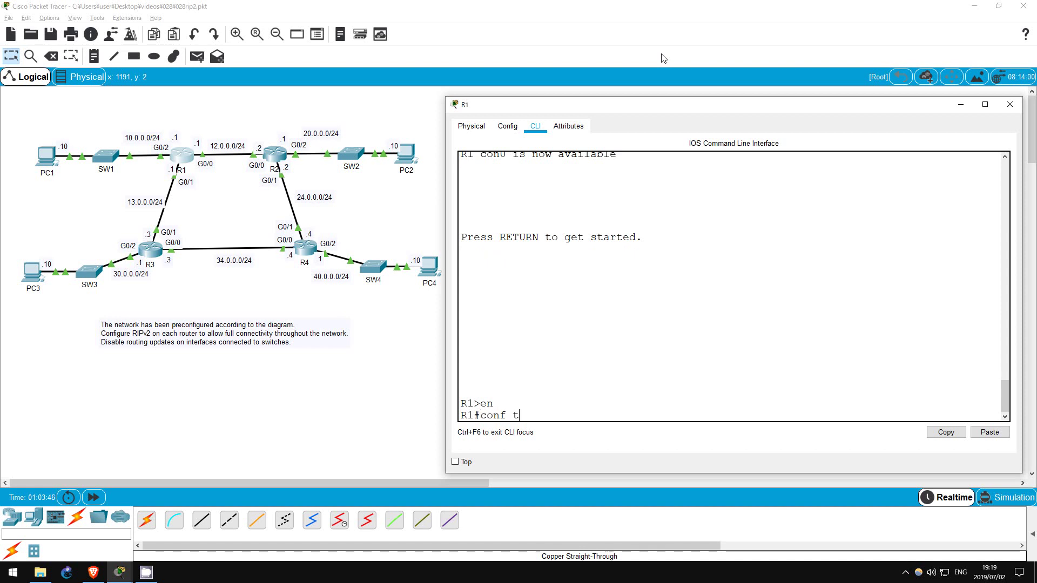
key("Return")
type("router rip")
key("Return")
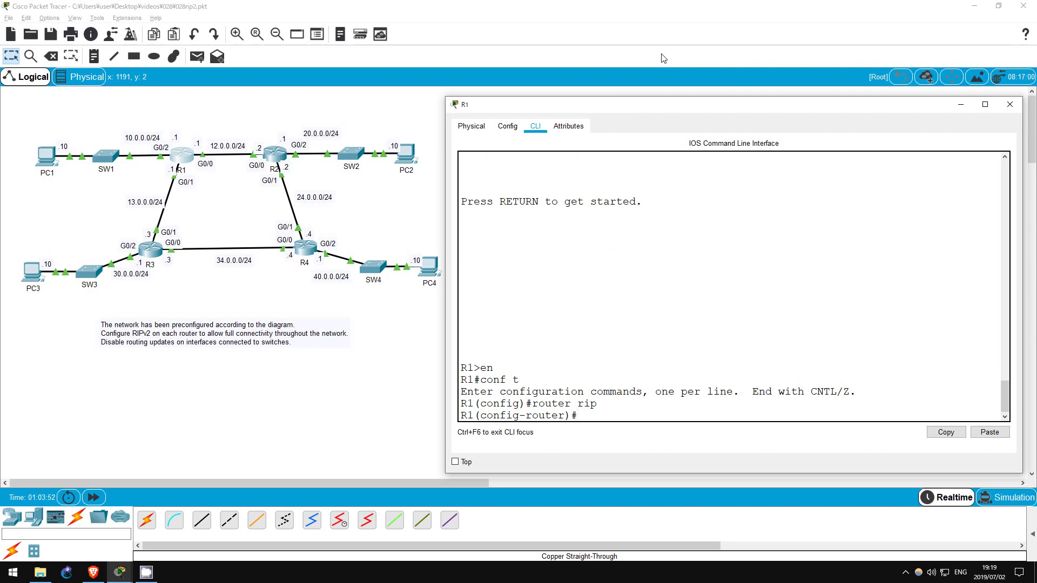
type("ver 2")
key("Return")
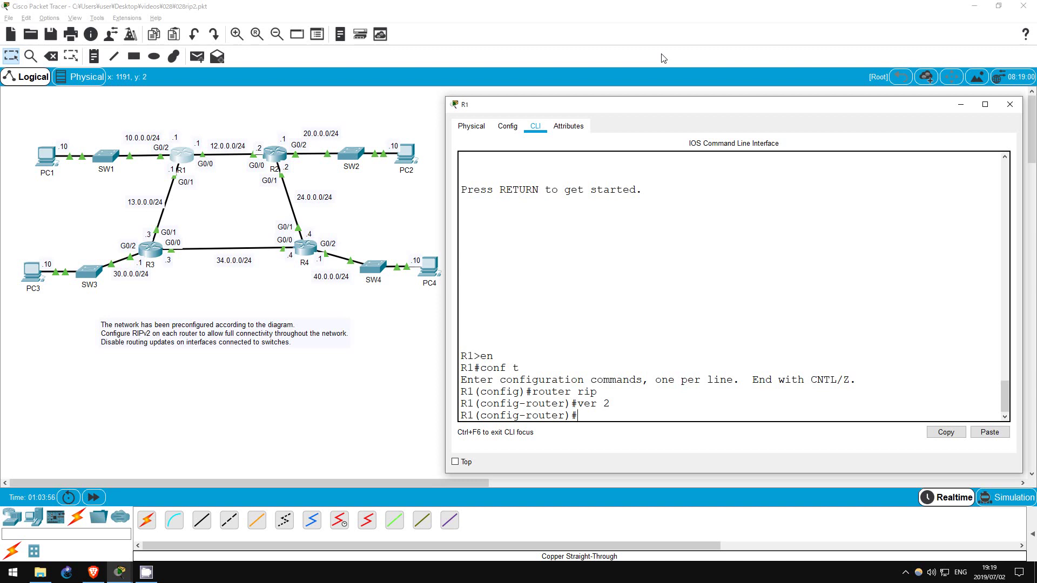
type("no auto")
key("Return")
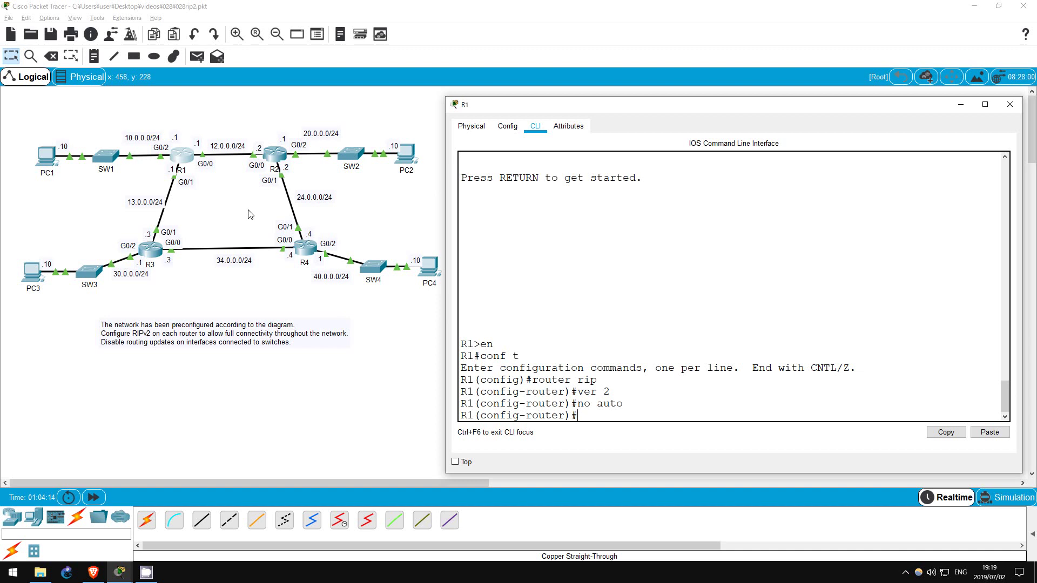
Advertise networks 10.0.0.0, 12.0.0.0 and 13.0.0.0 in R1's RIP process
type("net 10.0.0.0")
key("Return")
type("net 12.0.0.0")
key("Return")
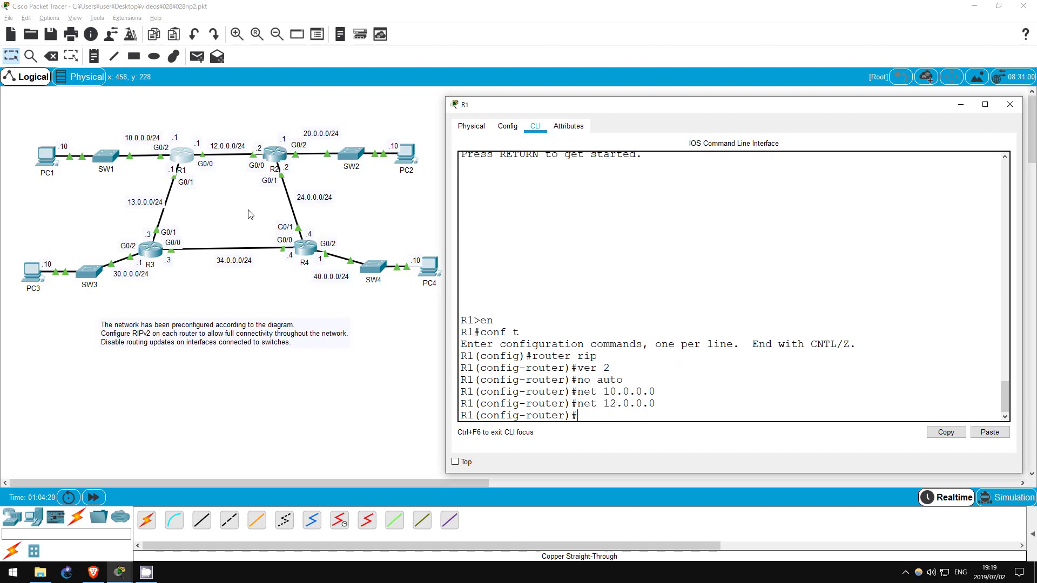
type("net 13.0.0.0")
key("Return")
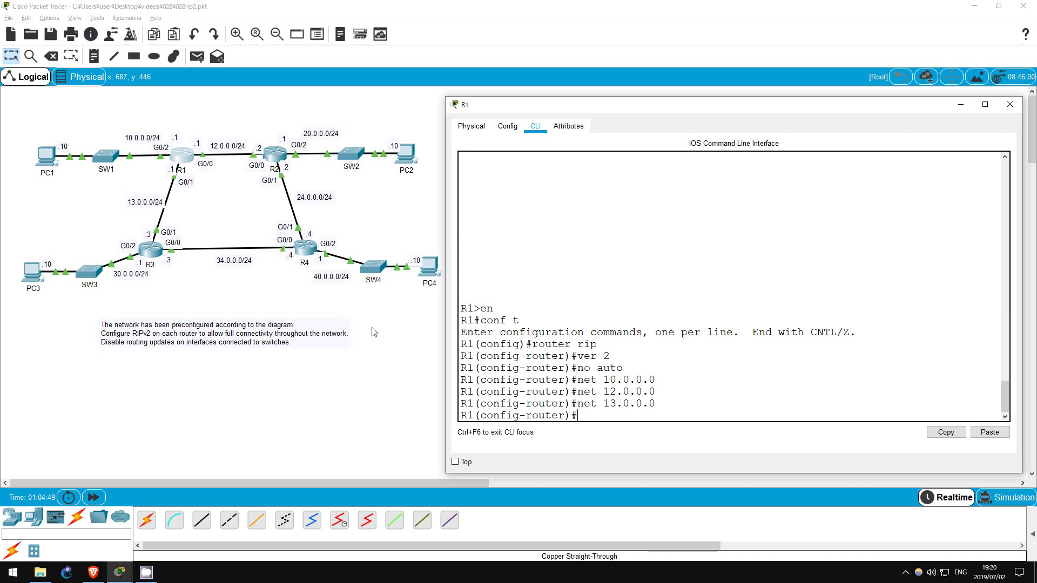
Make R1's G0/2 a passive interface for RIP
type("pass")
key("Tab")
type("g0/2")
key("Return")
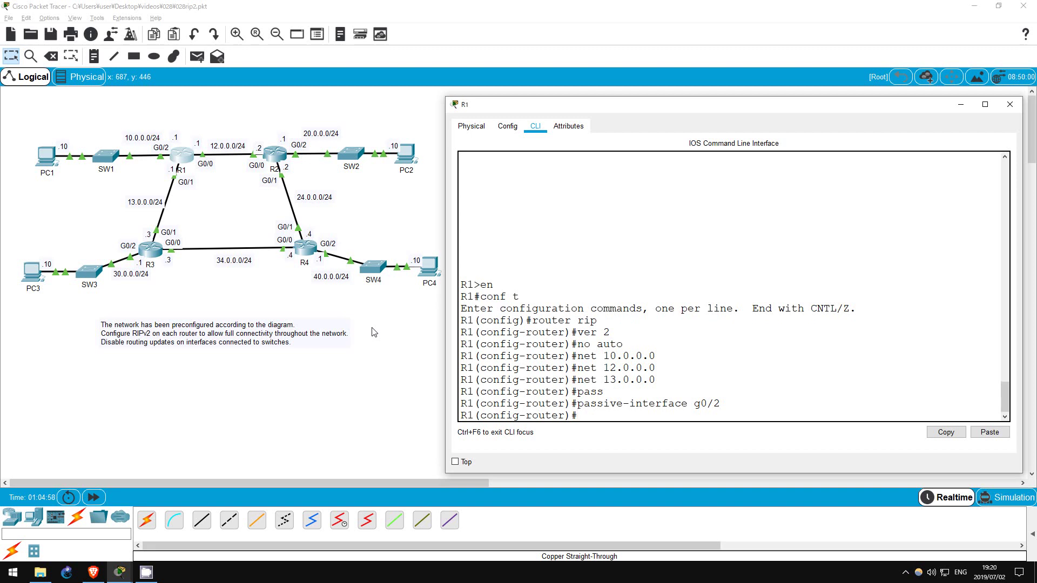
On R2's console, enter router rip, set version 2 and disable auto-summary
left_click(277, 155)
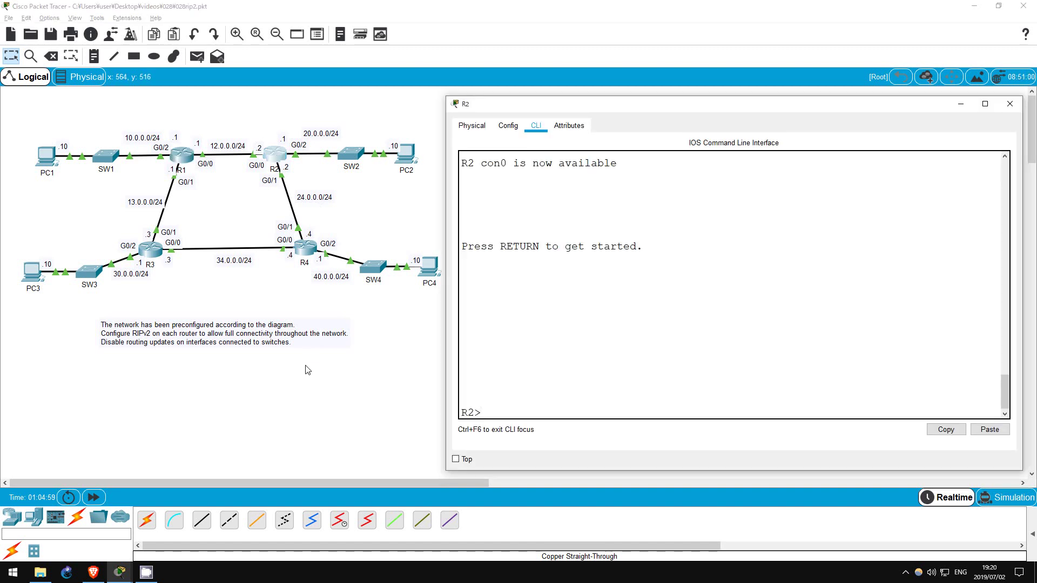
type("en")
key("Return")
type("conf")
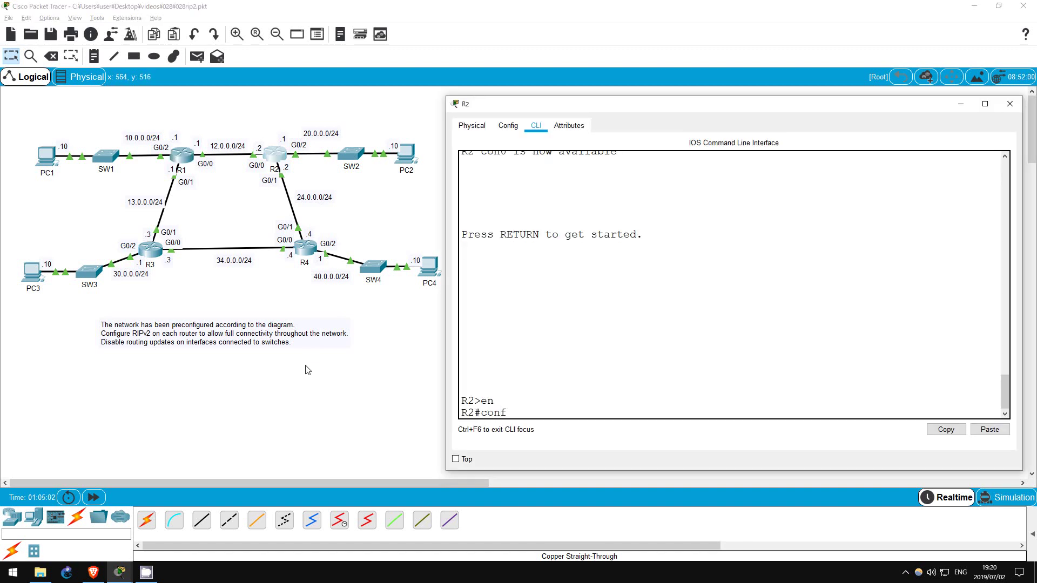
type(" t")
key("Return")
type("router rip")
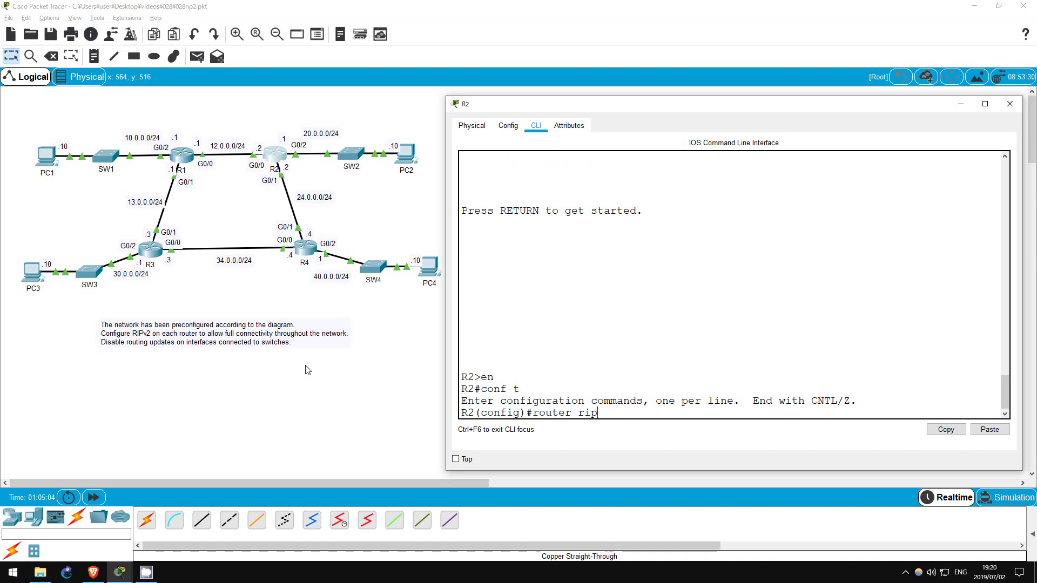
key("Return")
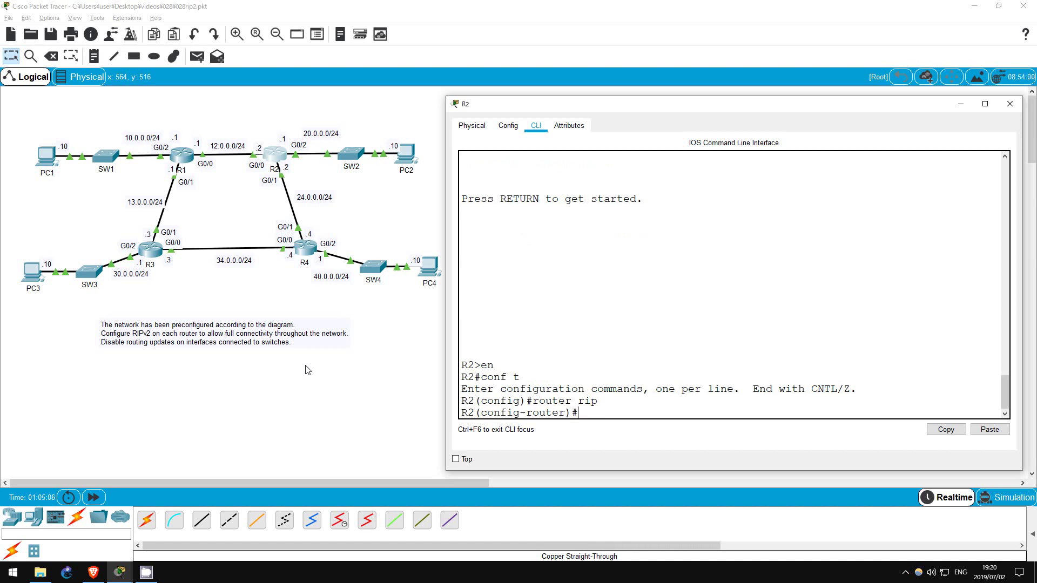
type("ver 2")
key("Return")
type("no auto")
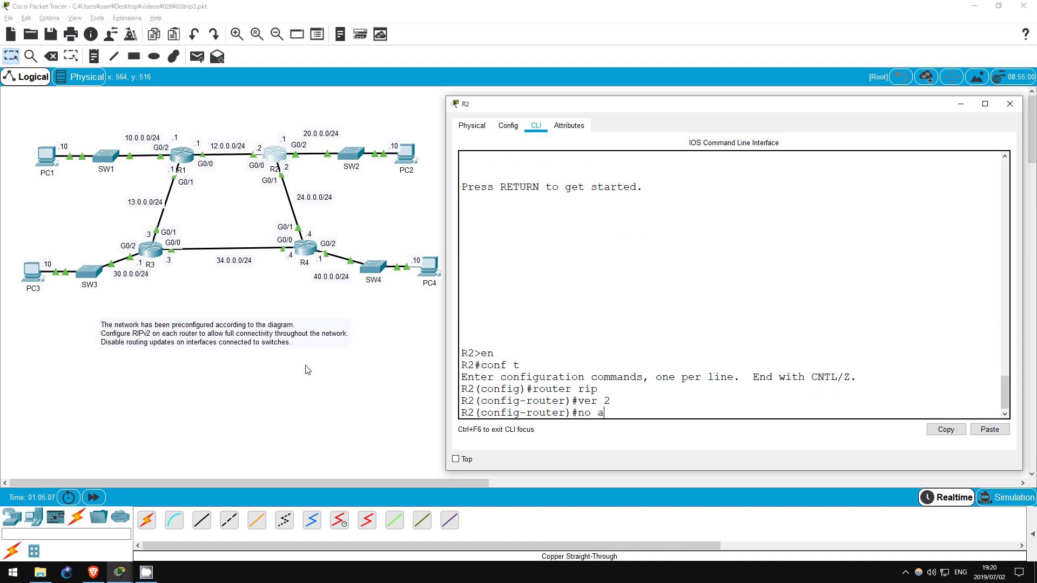
key("Return")
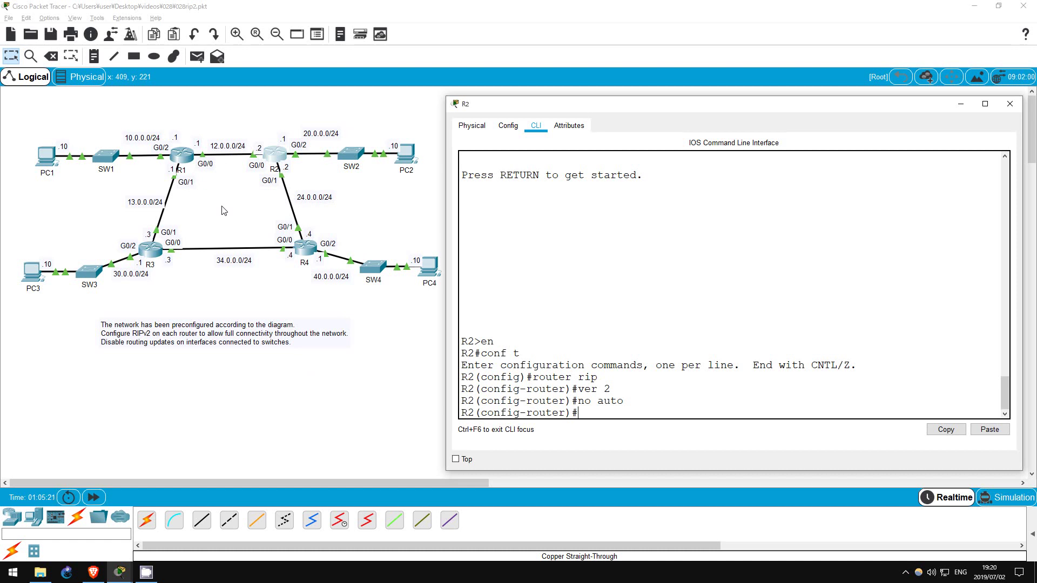
Advertise networks 20.0.0.0, 12.0.0.0 and 24.0.0.0 in R2's RIP process
type("net 20.0.0.0")
key("Return")
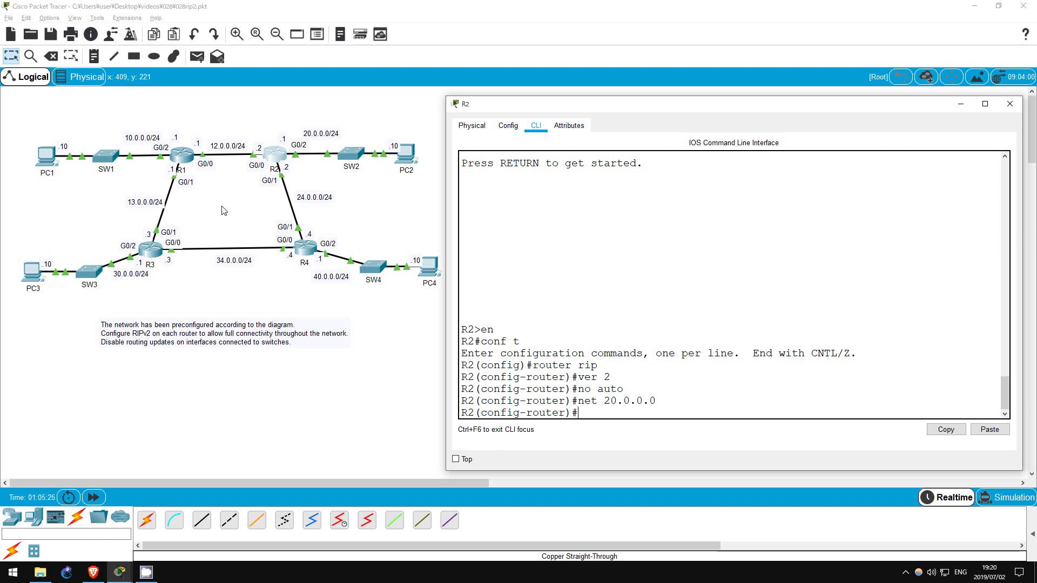
type("net 12.0.0.0")
key("Return")
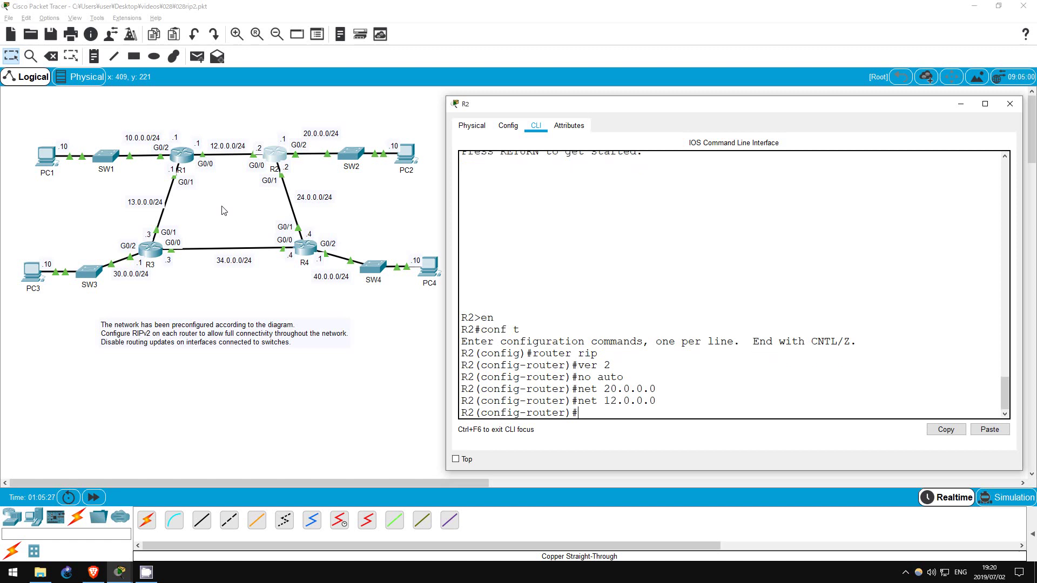
type("net 24.0.0.0")
key("Return")
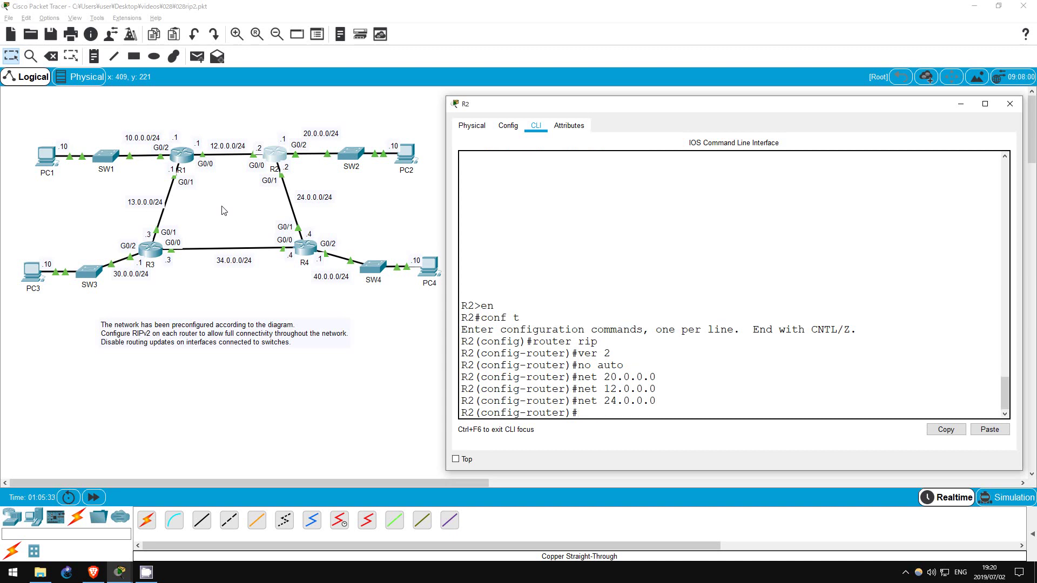
Make R2's G0/2 passive for RIP and bring up R3's console
type("pass")
key("Tab")
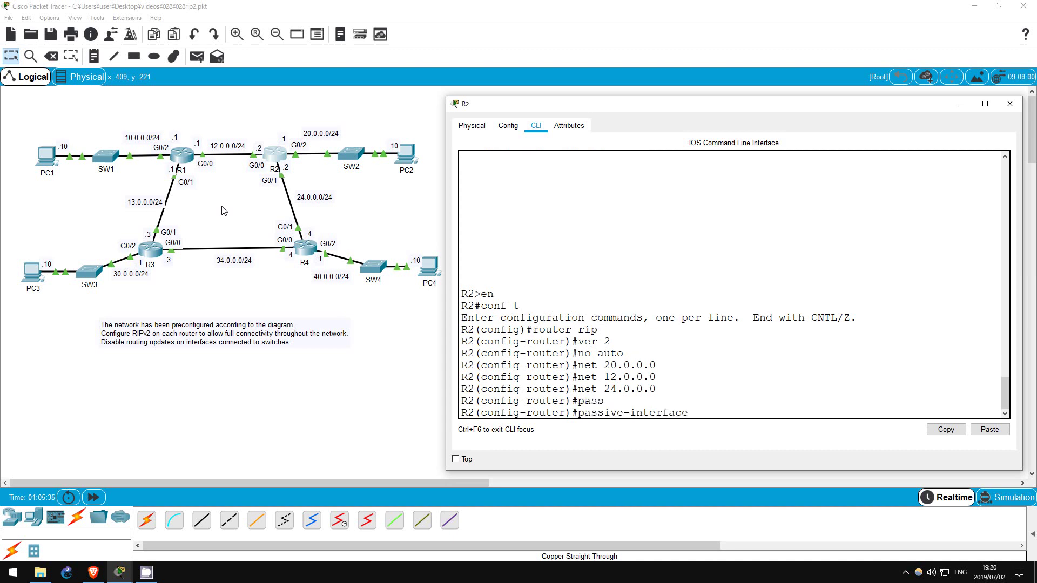
type("g0/2")
key("Return")
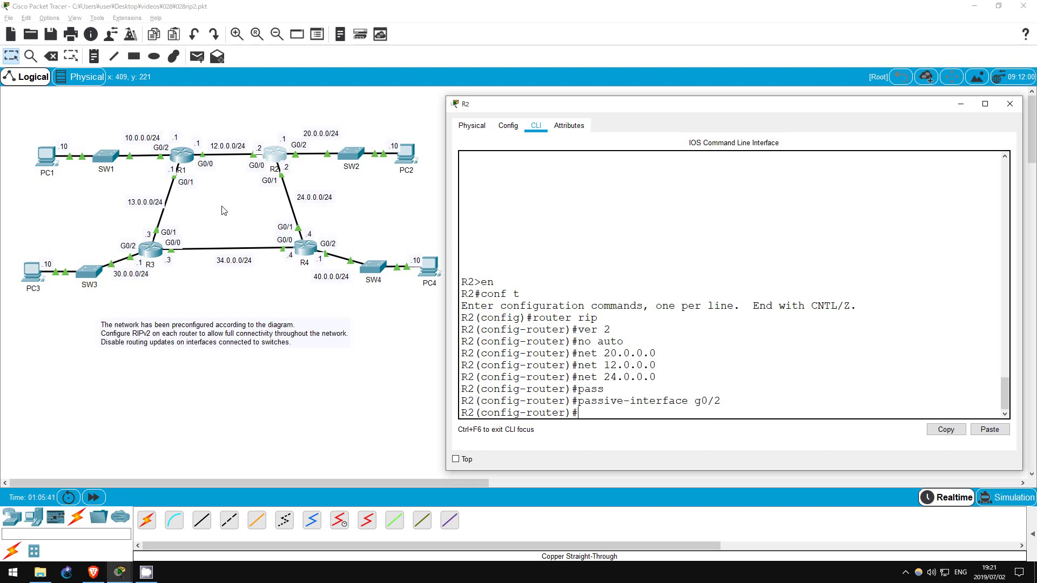
left_click(151, 250)
On R3's console, enter router rip, set version 2 and disable auto-summary
key("Return")
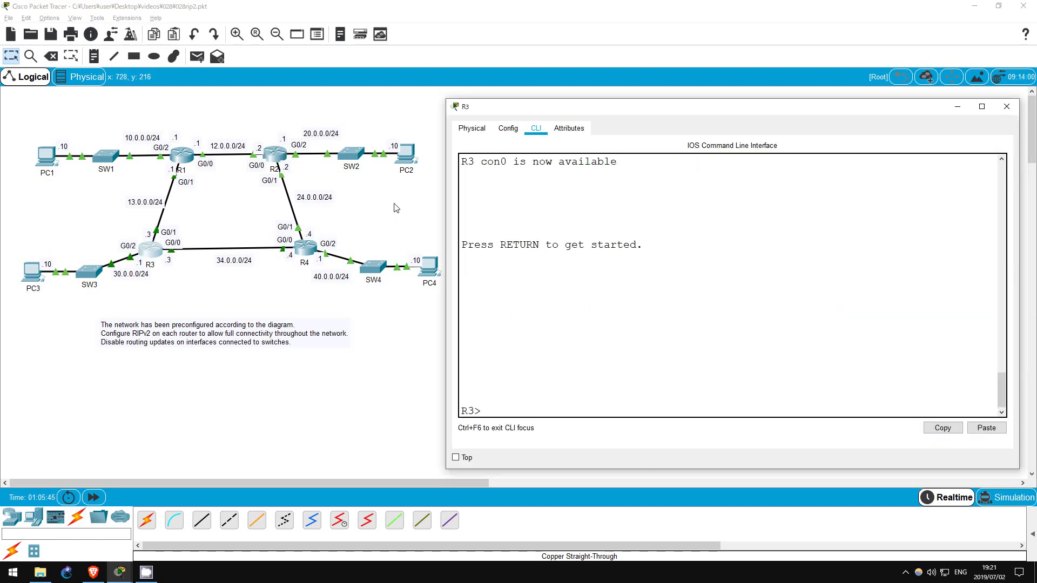
type("en")
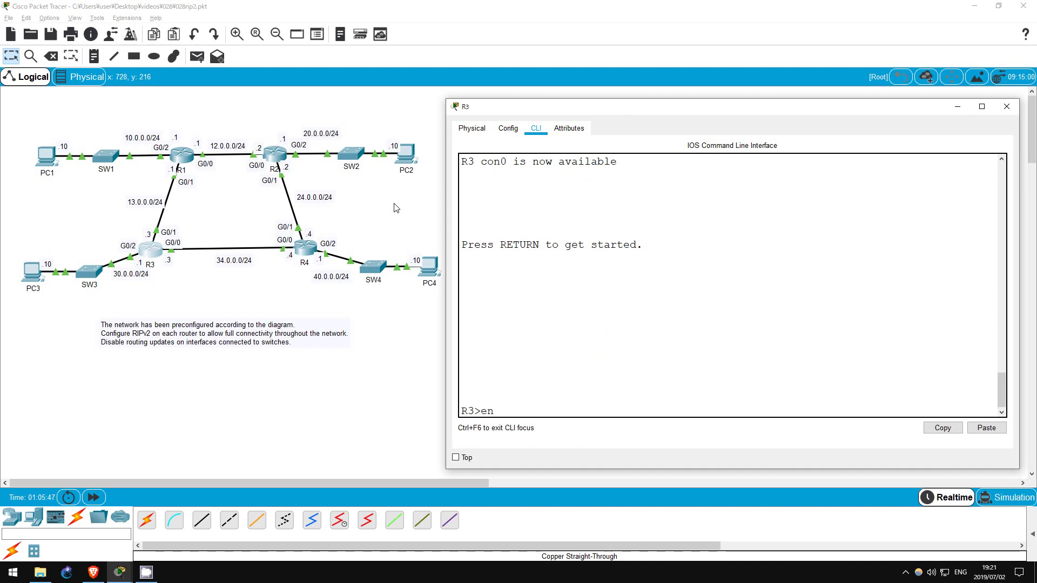
key("Return")
type("conf t")
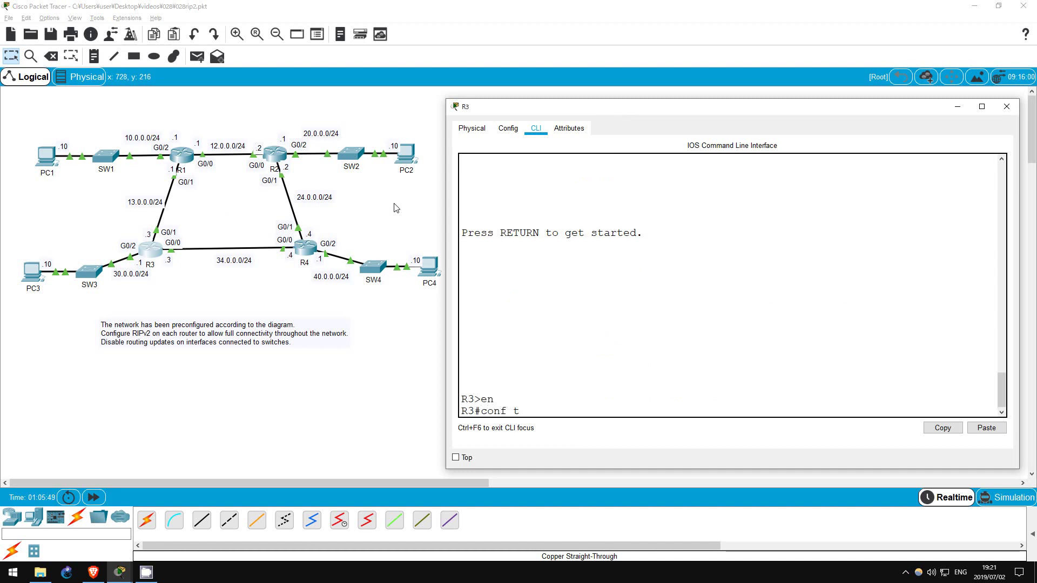
key("Return")
type("router rip")
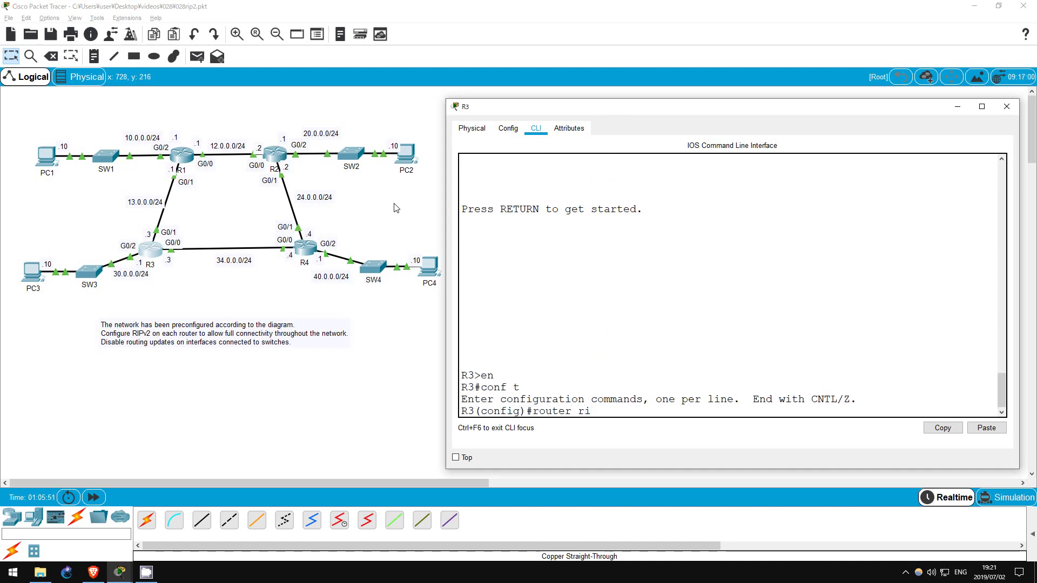
key("Return")
type("ver 2")
key("Return")
type("no auto")
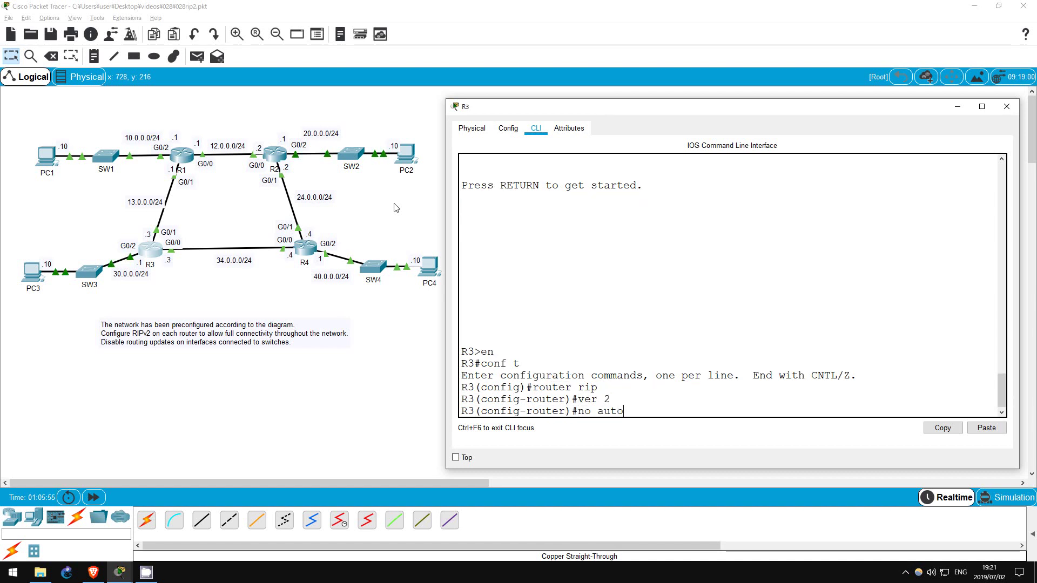
key("Return")
Advertise 30.0.0.0, 13.0.0.0 and 34.0.0.0 on R3 and make G0/2 passive
type("net 30.0.0.0")
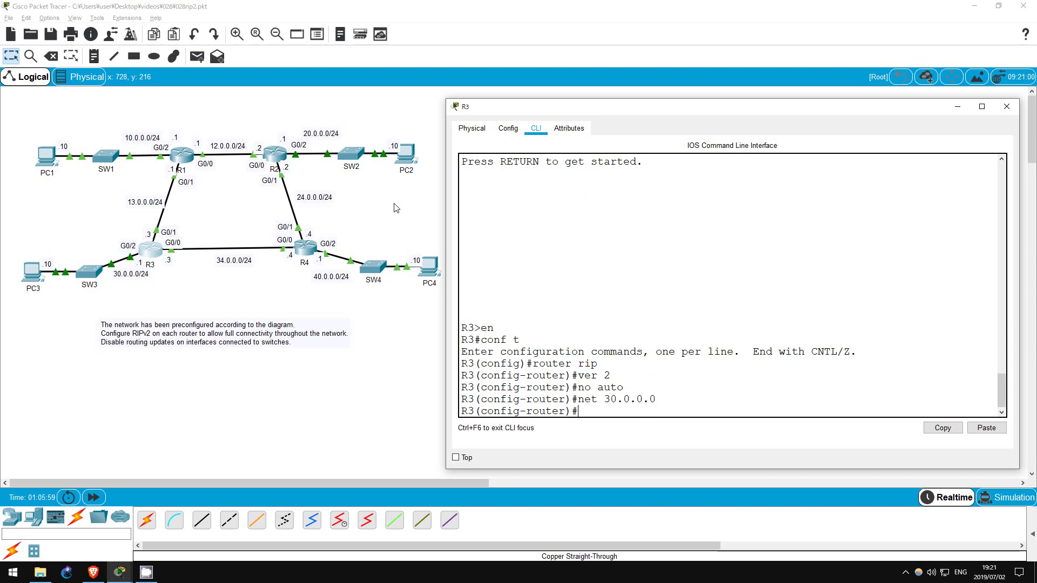
type("net 13.0.0.0")
key("Return")
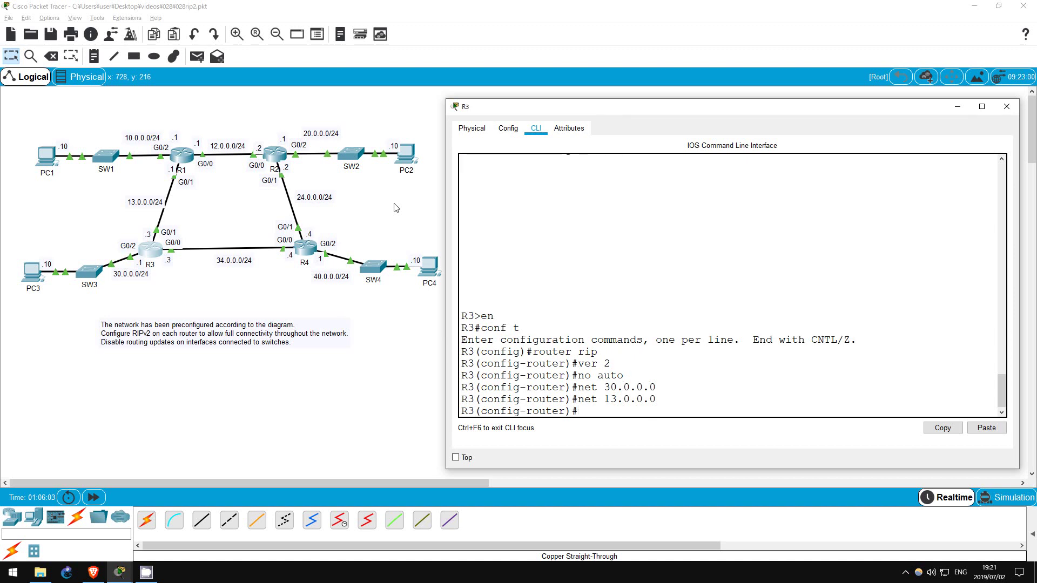
type("net 34.0.0.0")
key("Return")
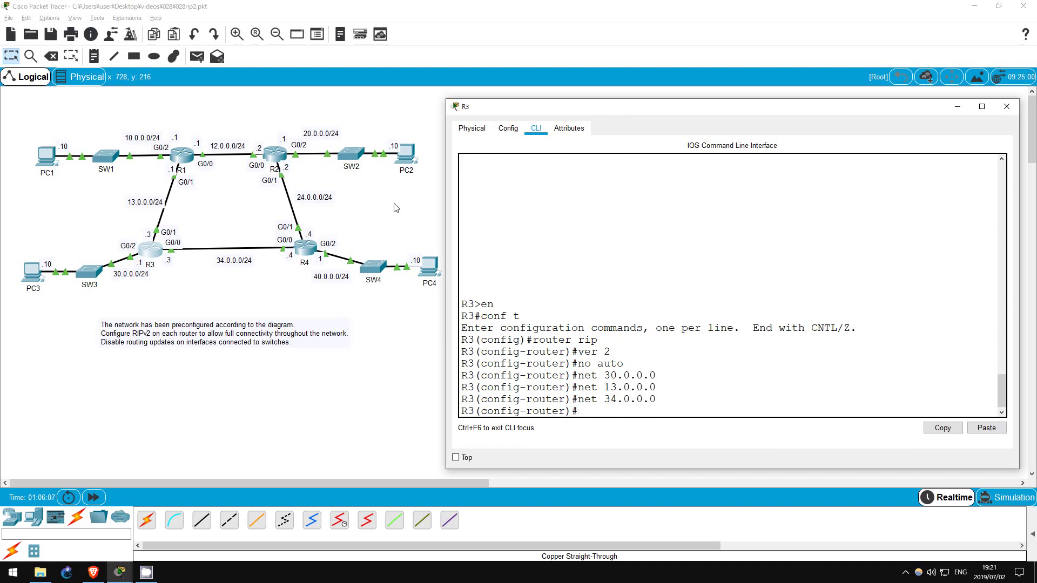
type("pass")
key("Tab")
type("g0/2")
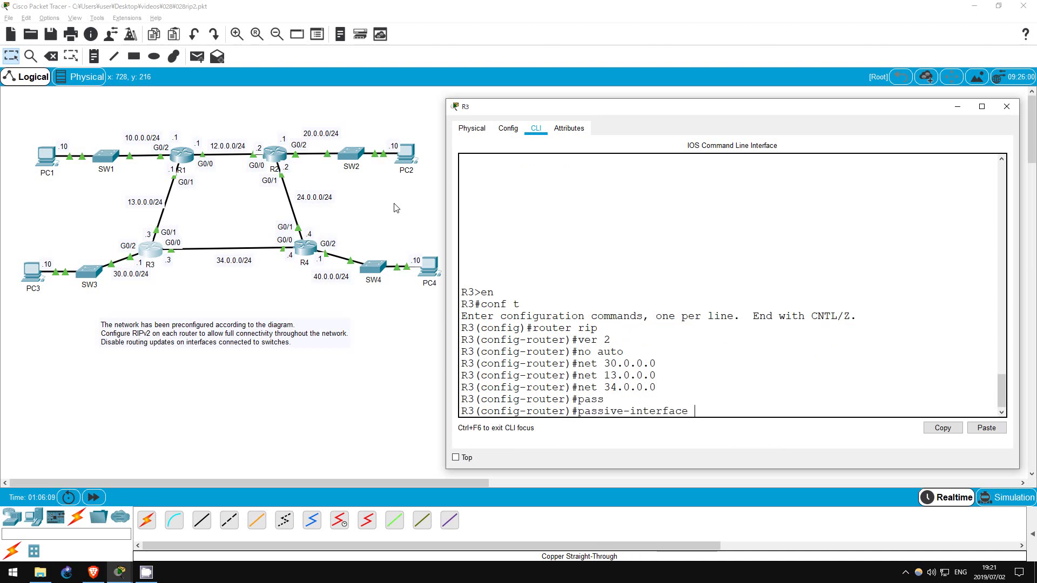
key("Return")
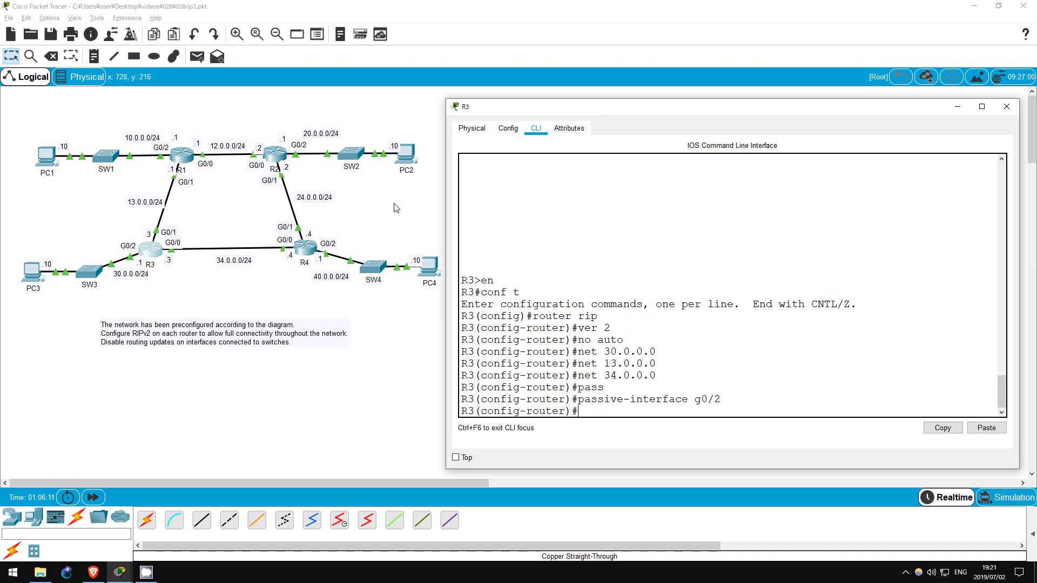
On R4's console, enter router rip, set version 2 and disable auto-summary
left_click(304, 248)
key("Return")
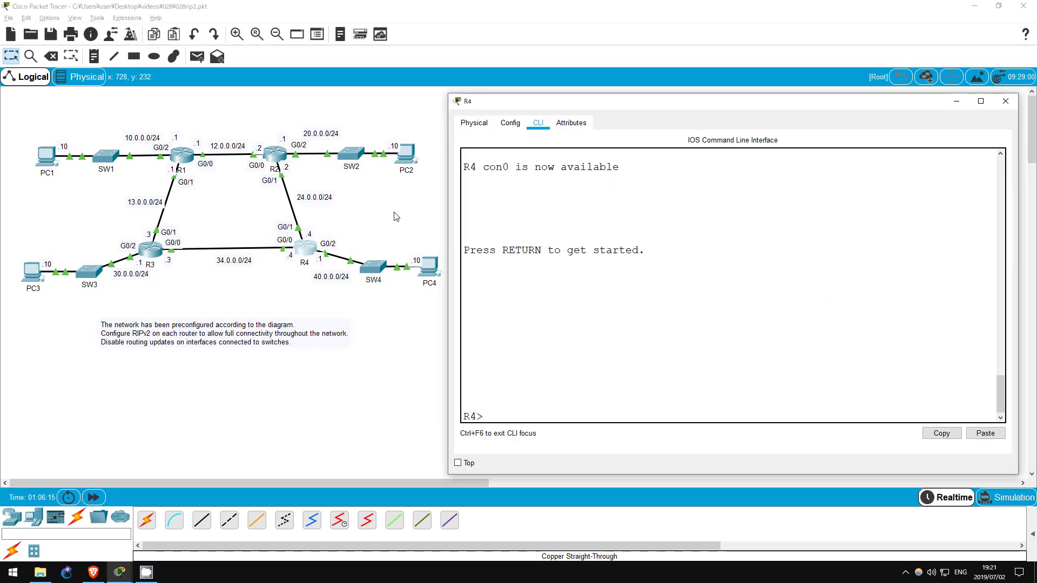
type("en")
key("Return")
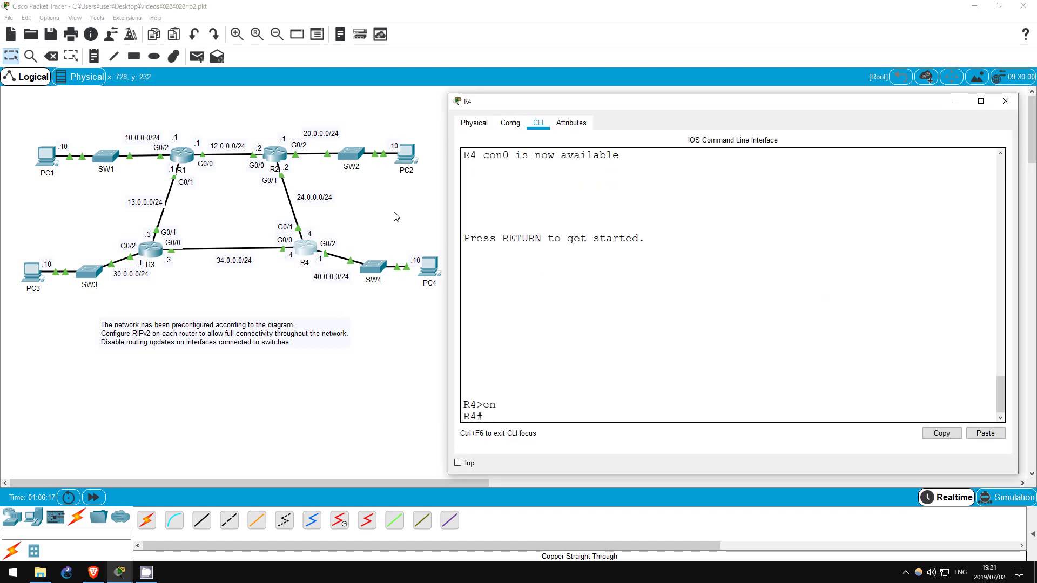
type("conf t")
key("Return")
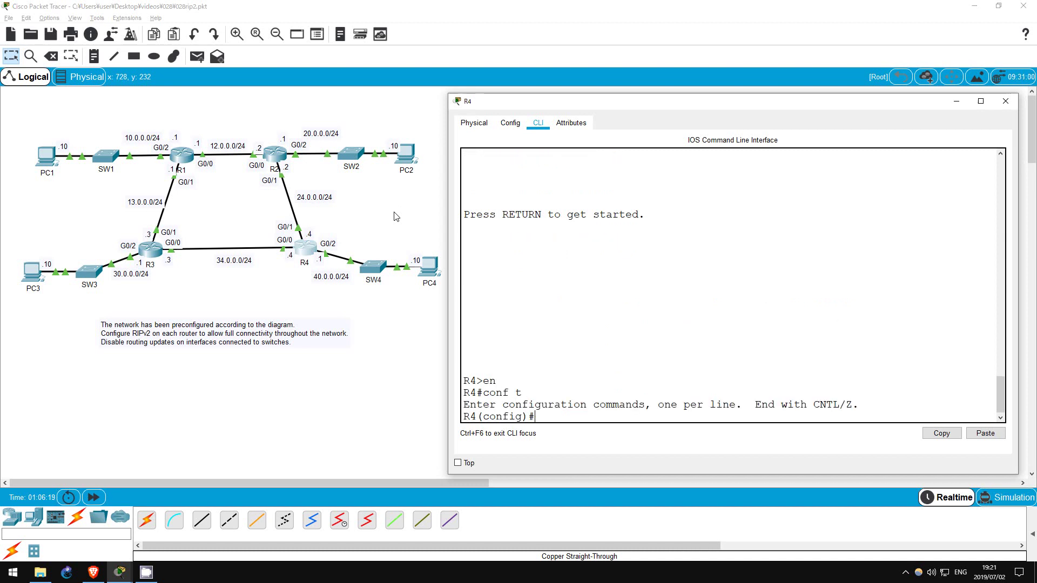
type("router rip")
key("Return")
type("ver 2")
key("Return")
type("no auto")
key("Return")
Advertise networks 40.0.0.0, 24.0.0.0 and 34.0.0.0 in R4's RIP process
type("net 40.0.0.0")
key("Return")
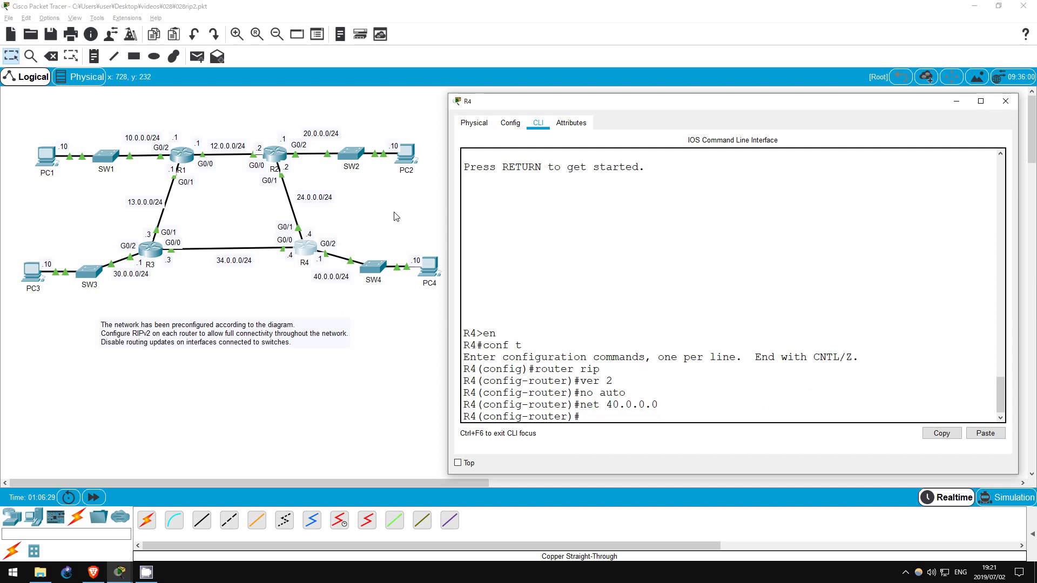
type("net 24.0.0.0")
key("Return")
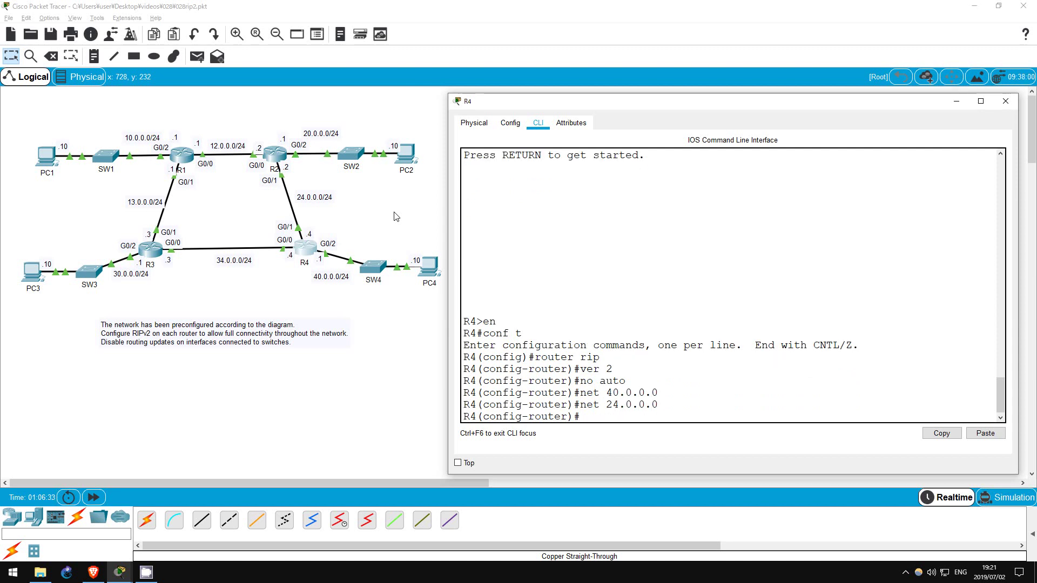
type("net")
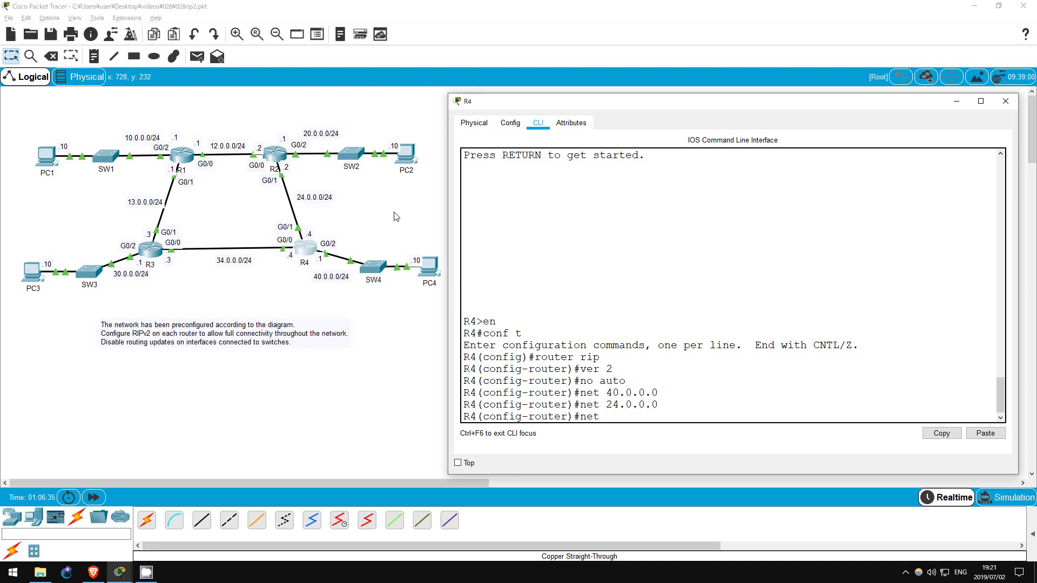
type(" 34.0.0.0")
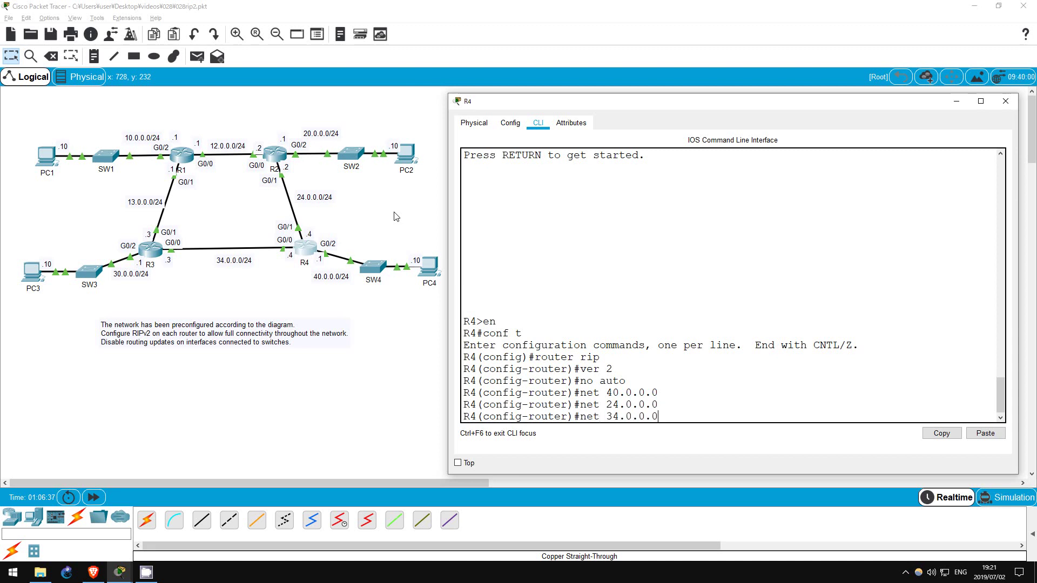
key("Return")
Make R4's G0/2 passive for RIP and exit configuration mode with end
type("pass")
key("Tab")
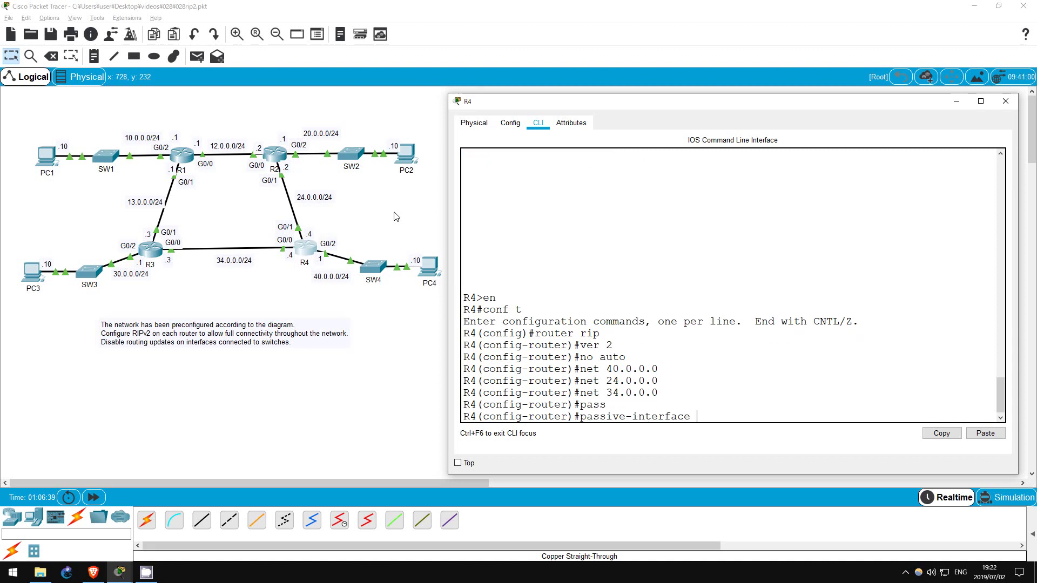
type("g0/2")
key("Return")
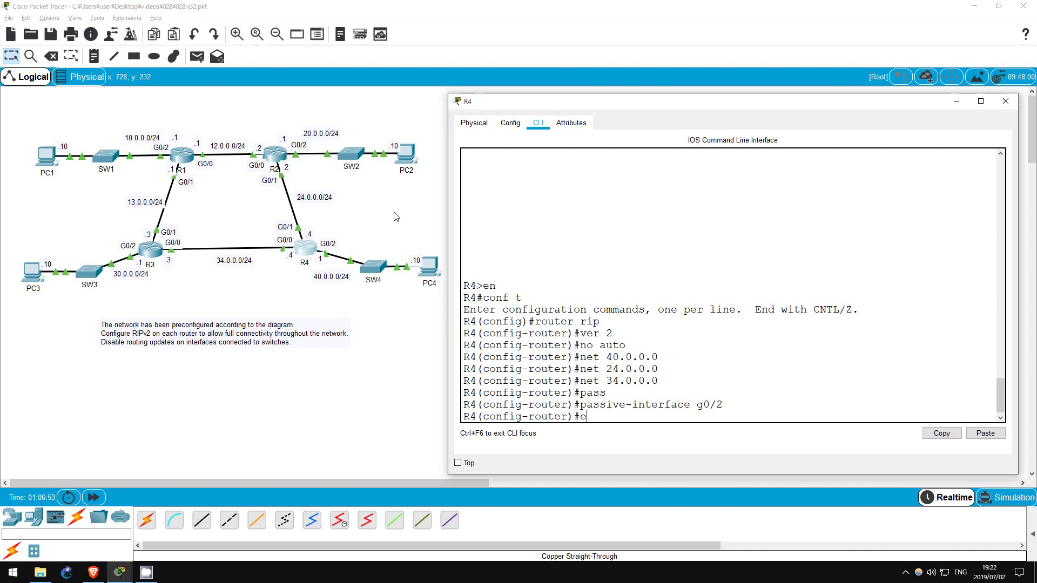
type("nd")
key("Return")
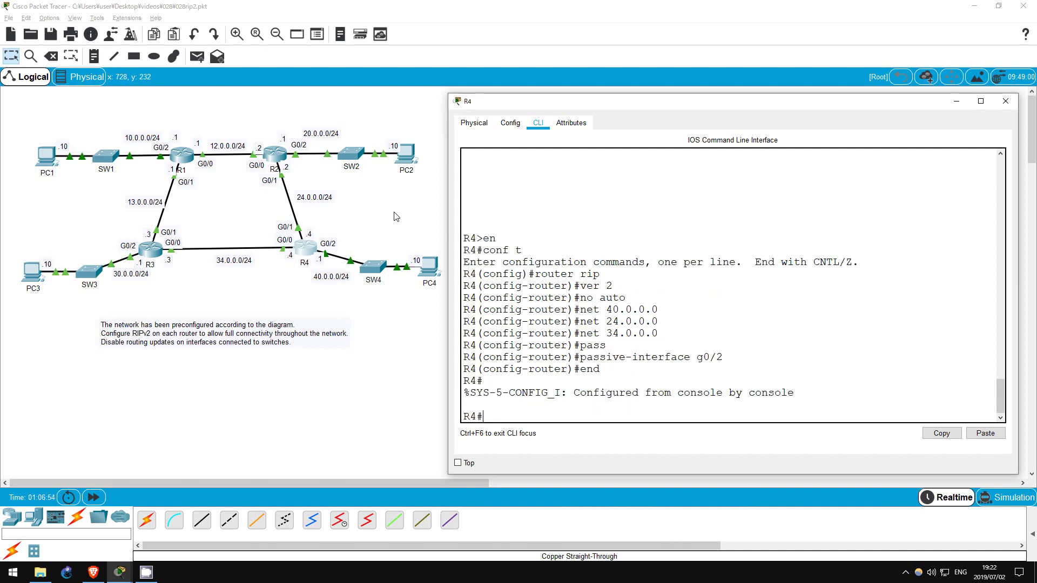
Run show ip protocols on R4 and page through the full output
type("sh ip pro")
key("Tab")
key("Return")
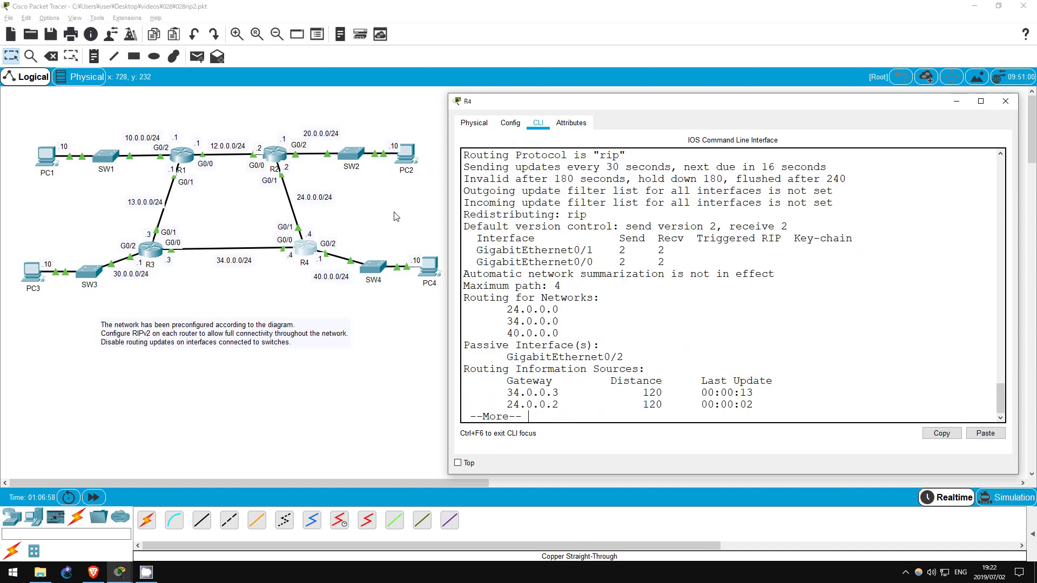
key("space")
Highlight the protocol, timer, interface, 40.0.0.0 network, passive G0/2 and routing-source lines in turn
left_click(1001, 155)
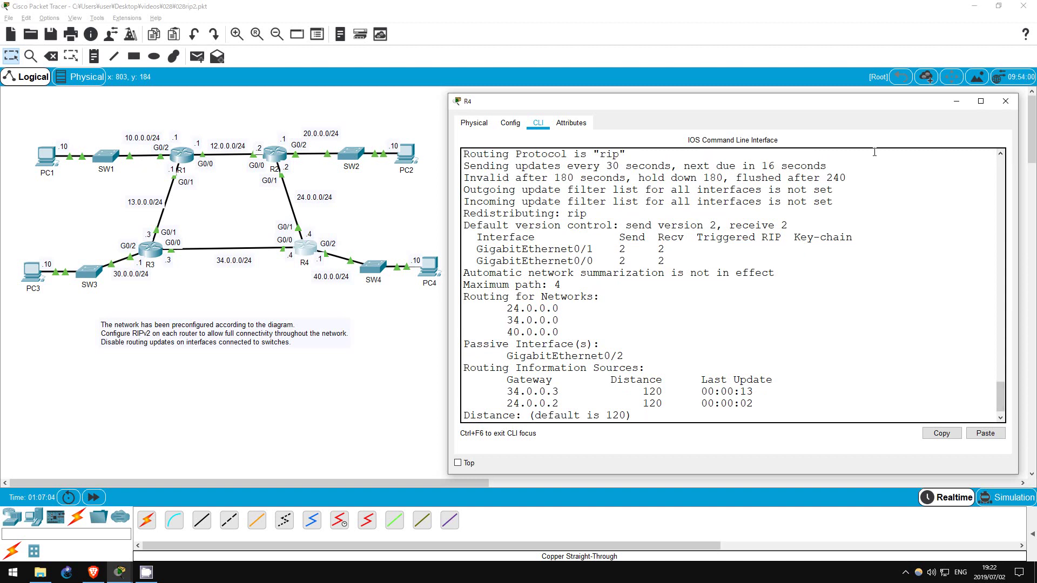
left_click_drag(464, 155, 627, 156)
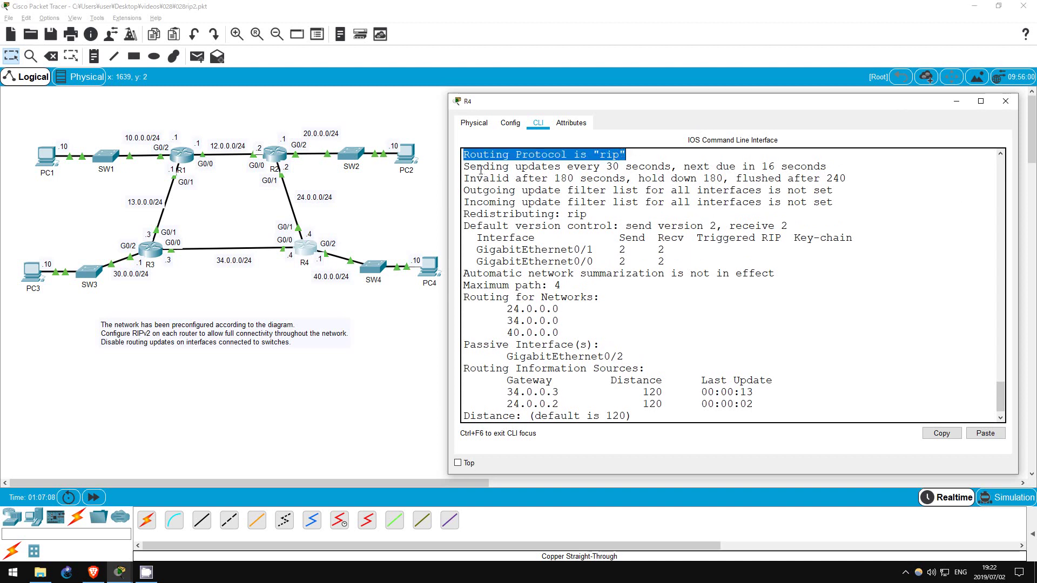
left_click_drag(464, 167, 867, 180)
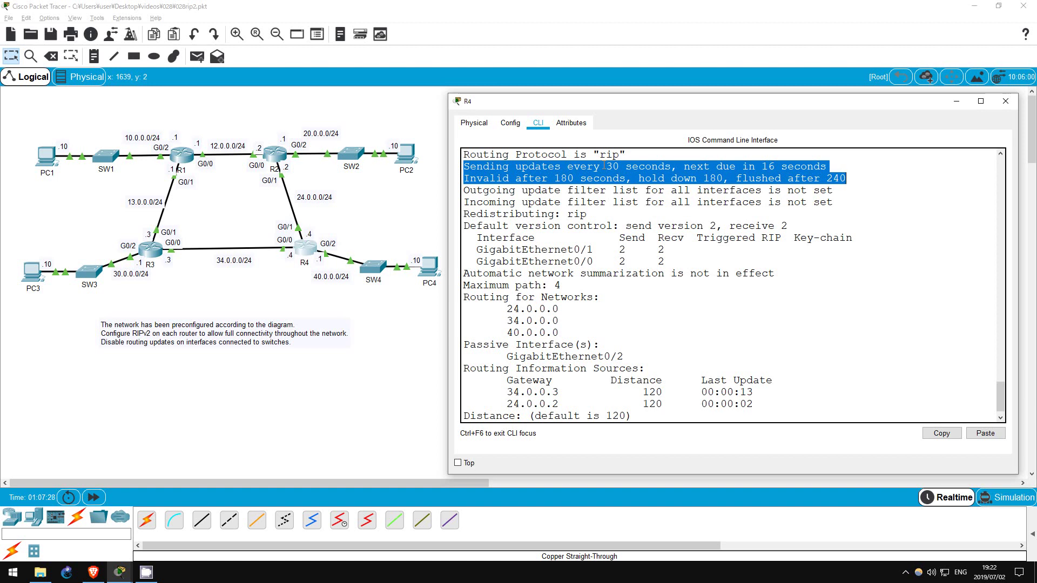
left_click(783, 243)
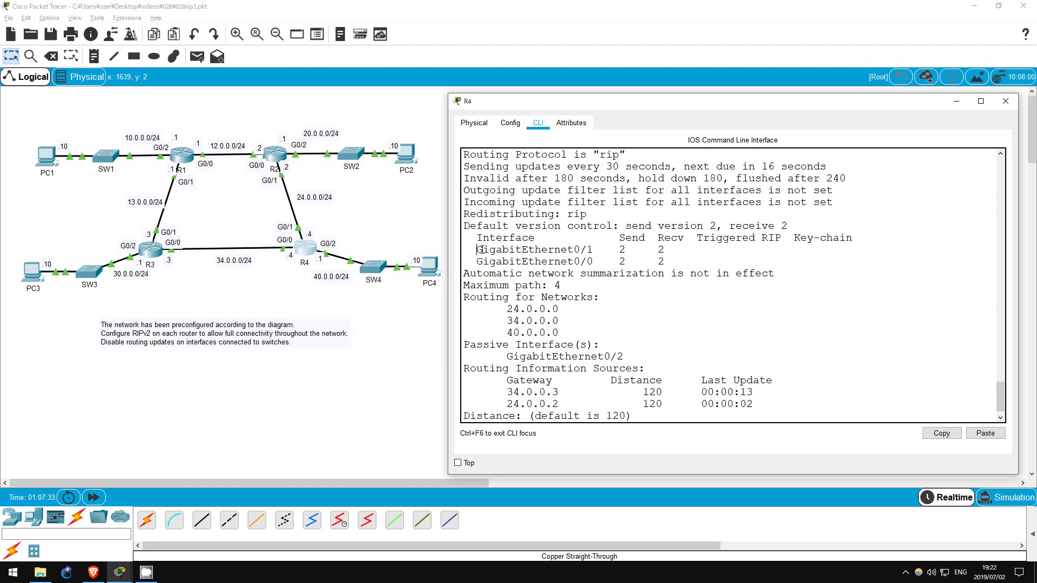
left_click_drag(477, 250, 593, 262)
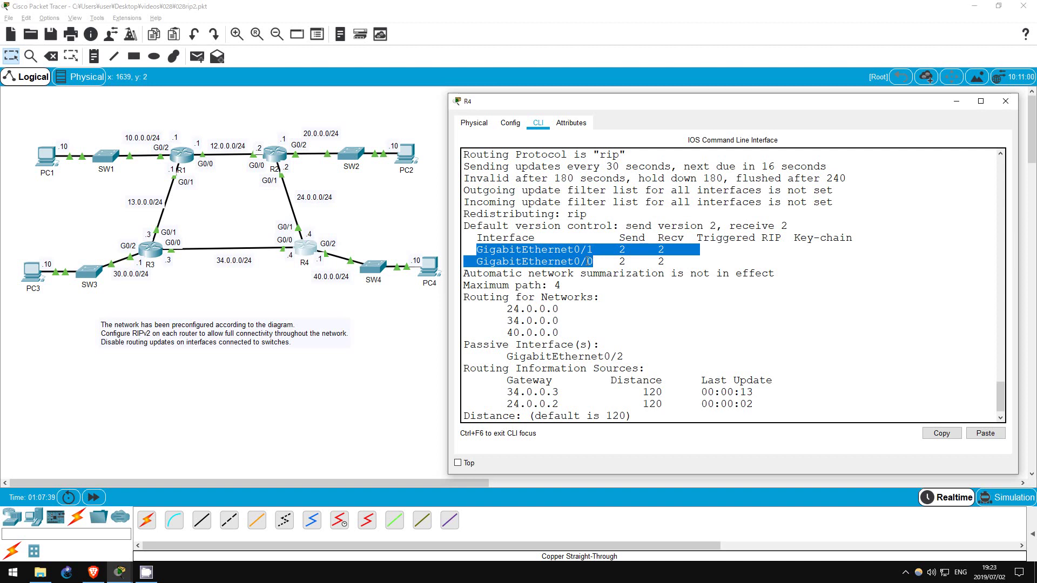
left_click(583, 262)
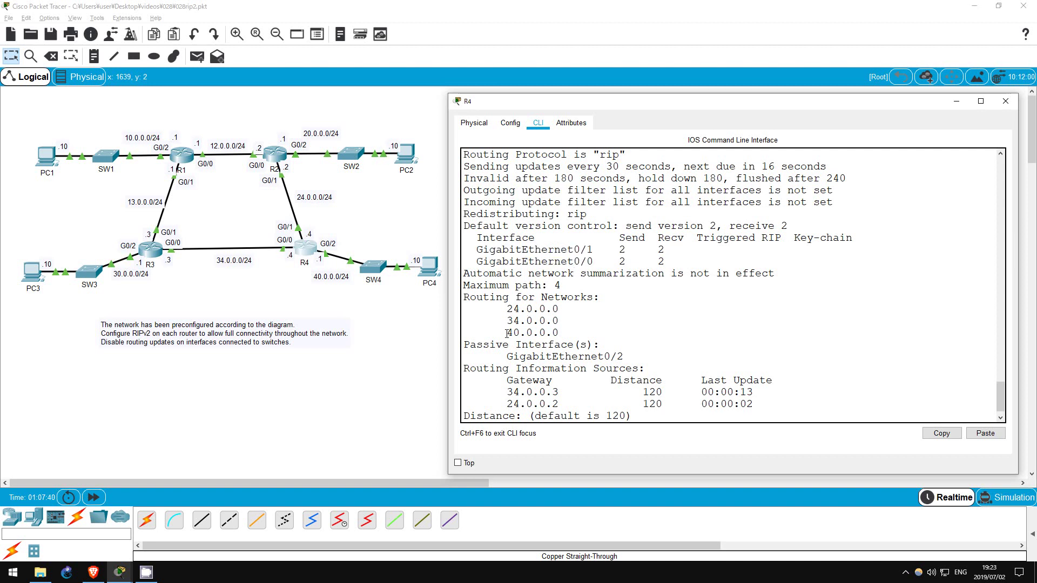
left_click_drag(507, 332, 566, 333)
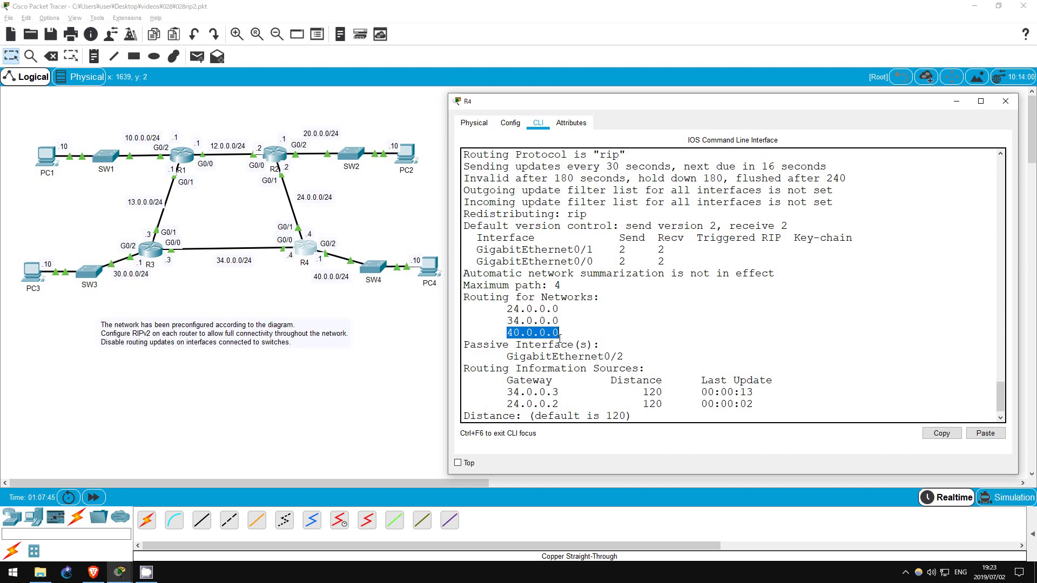
left_click(513, 344)
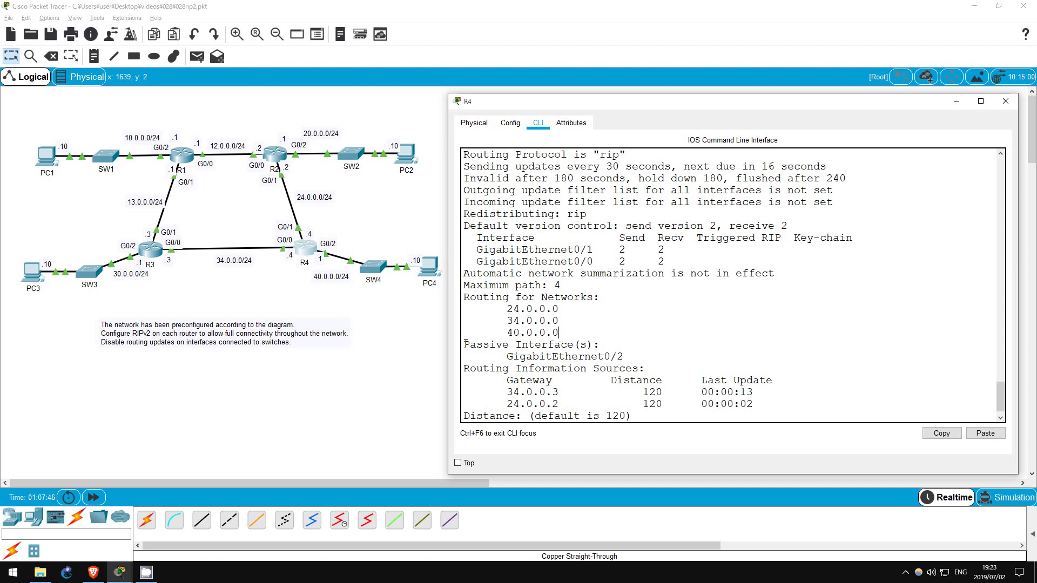
left_click_drag(466, 343, 671, 360)
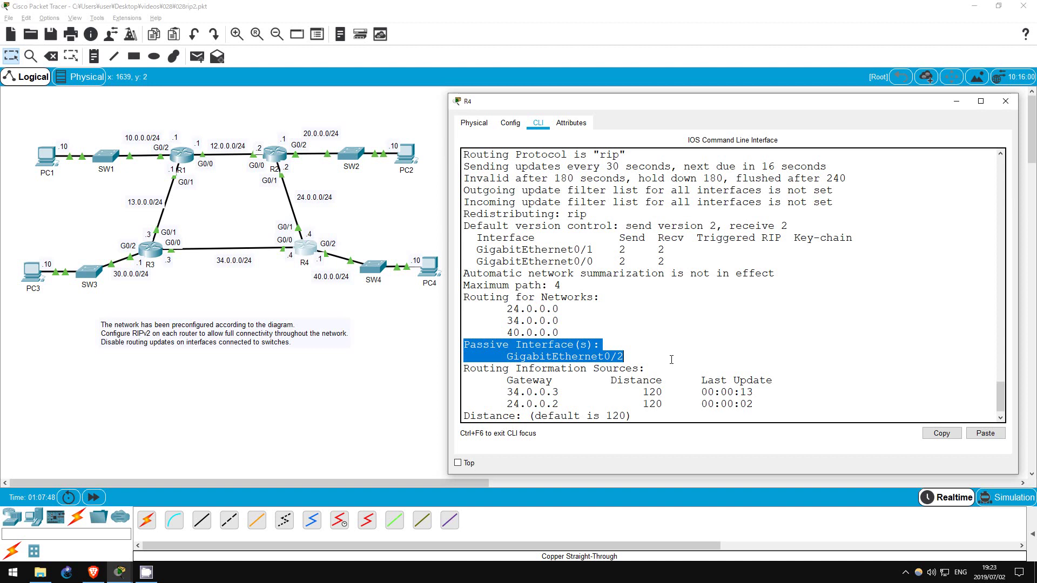
left_click(672, 360)
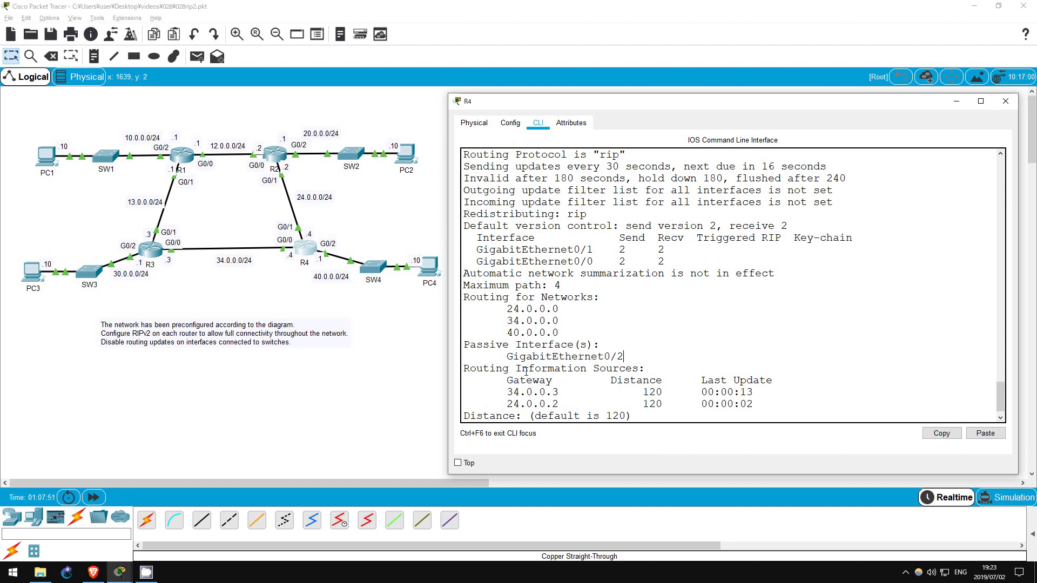
left_click_drag(464, 368, 796, 404)
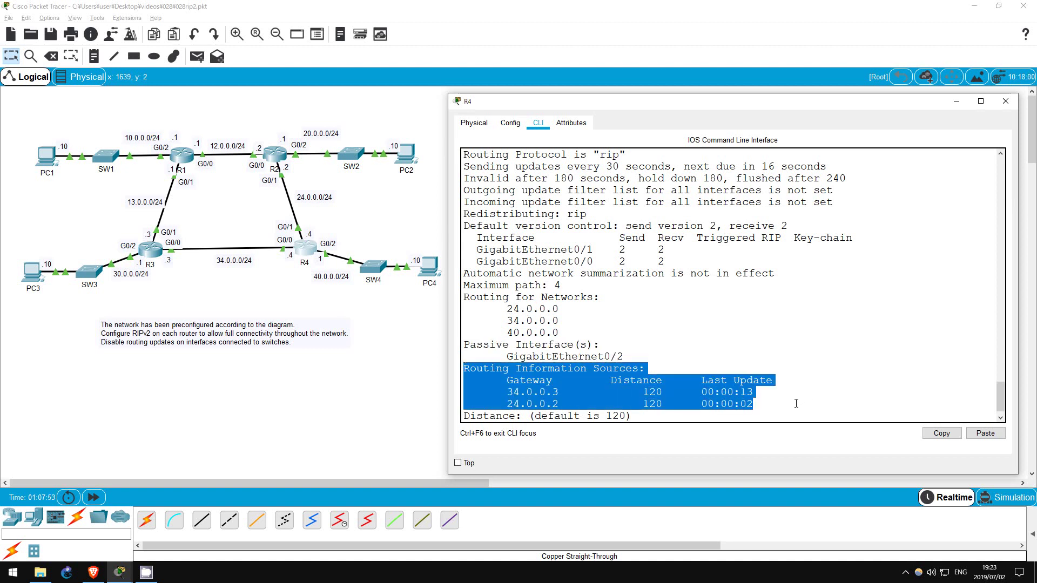
Open PC1's Command Prompt from its Desktop applications
left_click(705, 363)
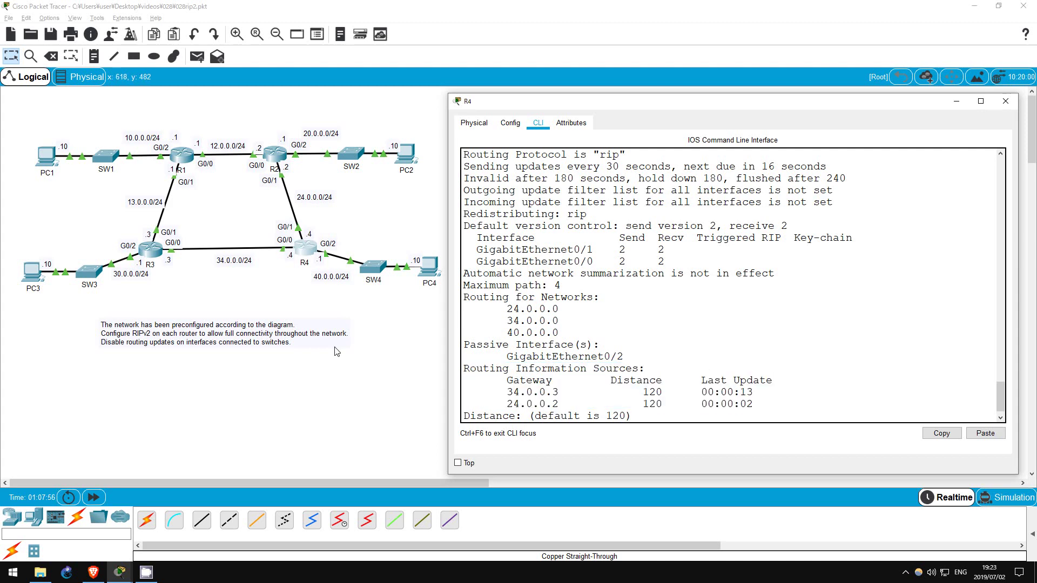
left_click(233, 325)
left_click(46, 155)
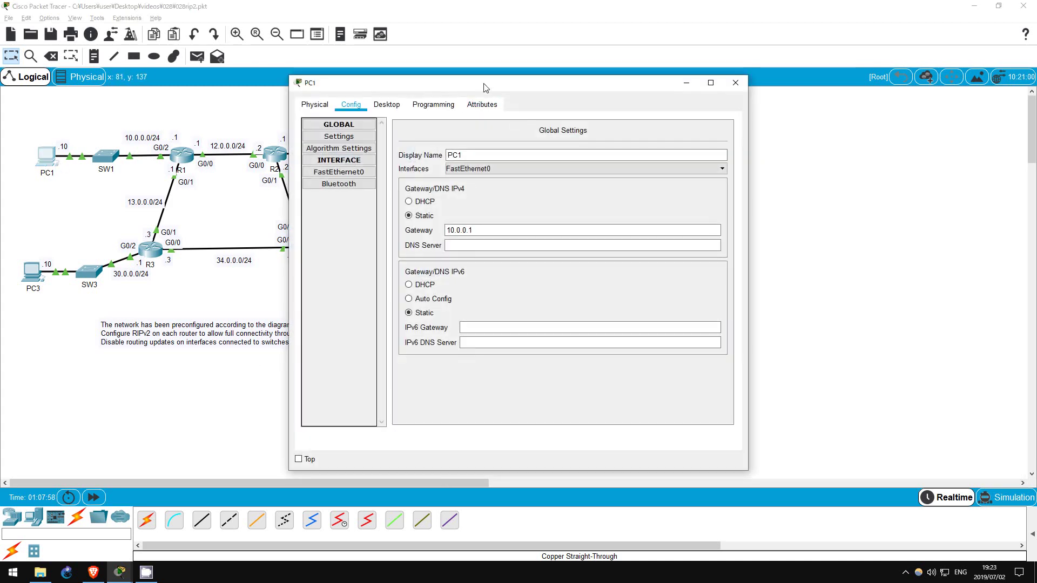
left_click_drag(475, 86, 643, 85)
left_click(567, 98)
scroll(737, 121, "down", 2)
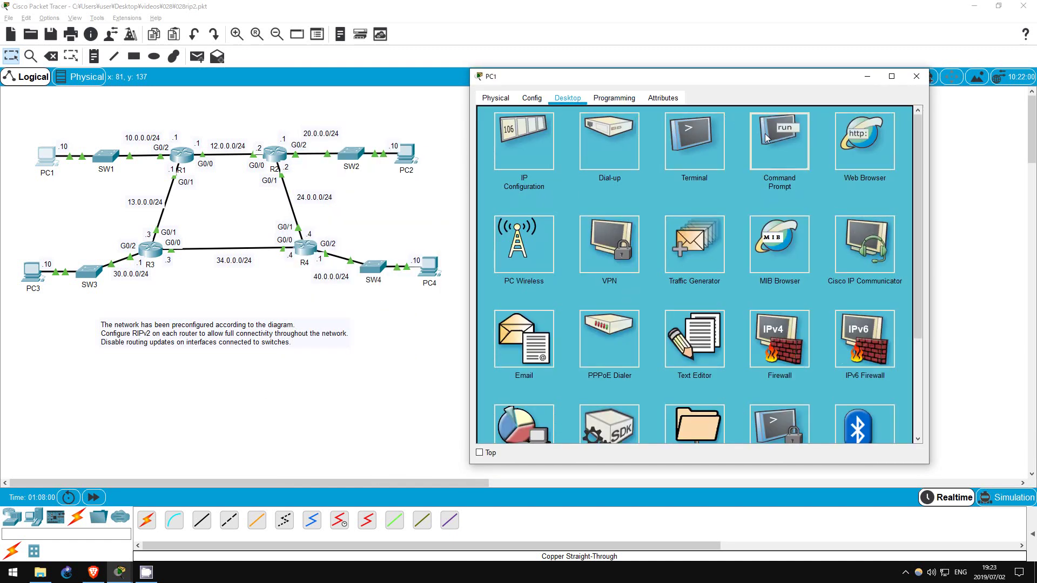
left_click(756, 123)
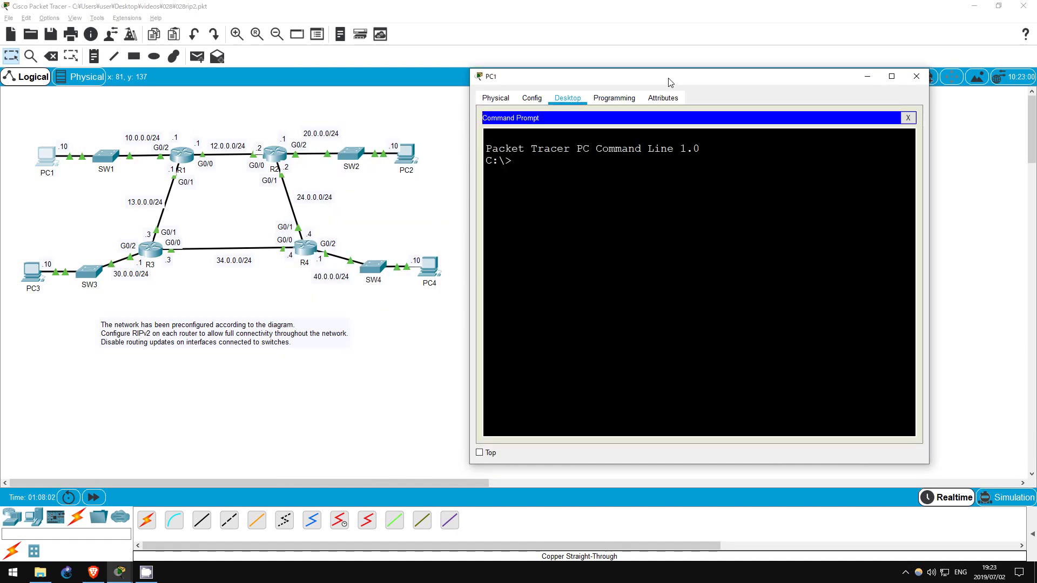
left_click_drag(670, 81, 689, 77)
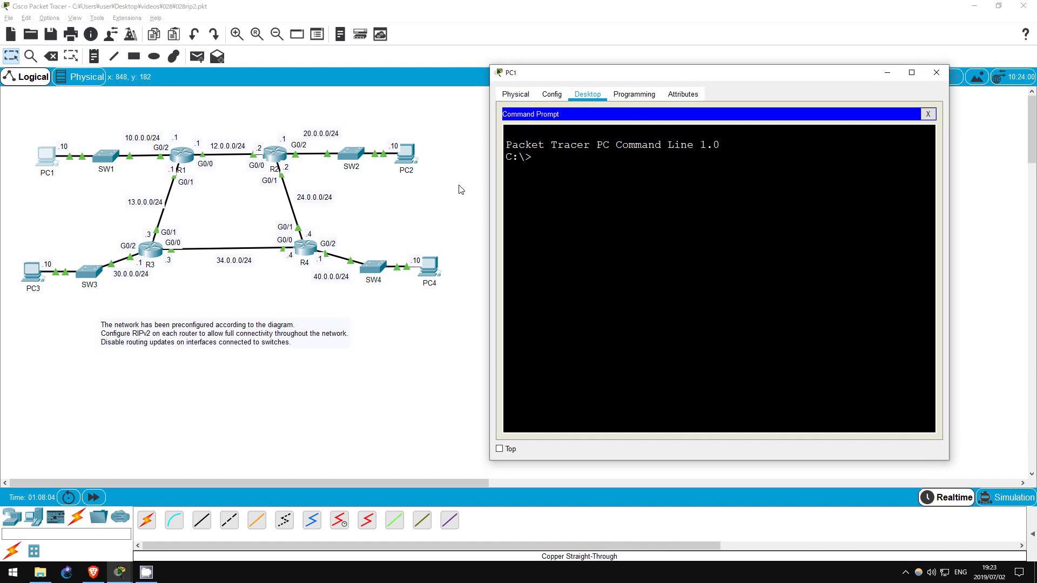
Ping 20.0.0.10 from PC1, getting 3 of 4 replies, and widen the window
type("ping 20.0.0.10")
key("Return")
left_click_drag(489, 206, 458, 207)
mouse_move(614, 79)
left_mouse_down()
mouse_move(668, 69)
mouse_move(614, 68)
left_mouse_up()
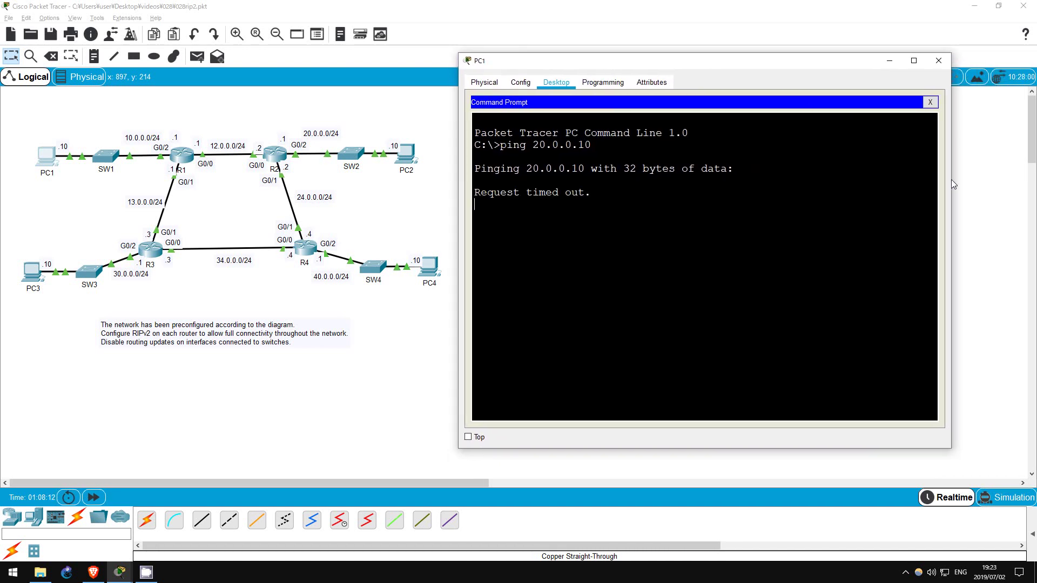
left_click_drag(951, 179, 967, 180)
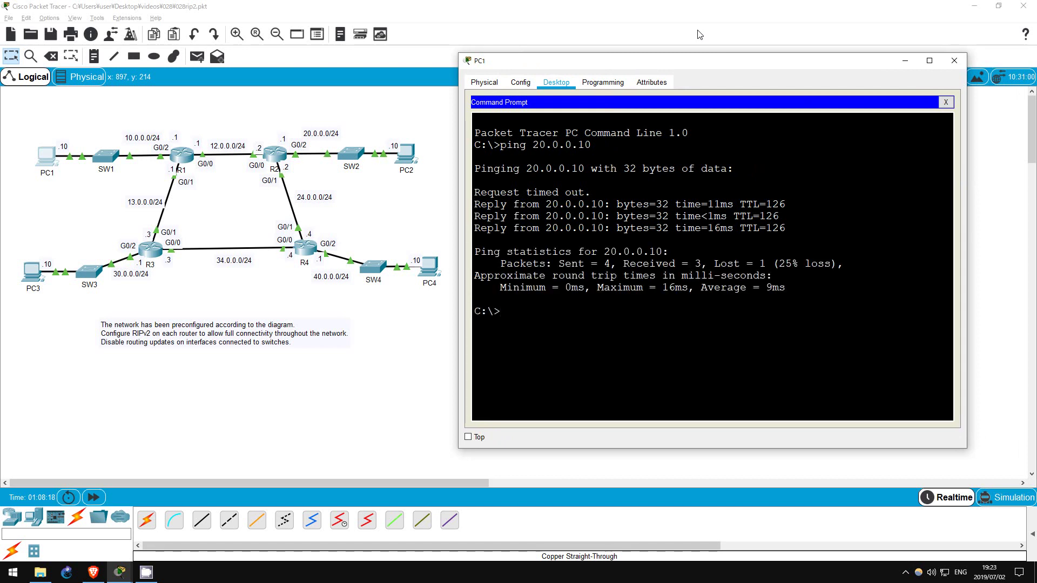
Ping 30.0.0.10 and 40.0.0.10 from PC1; each returns 3 of 4 replies
type("ping 30.0.0.10")
key("Return")
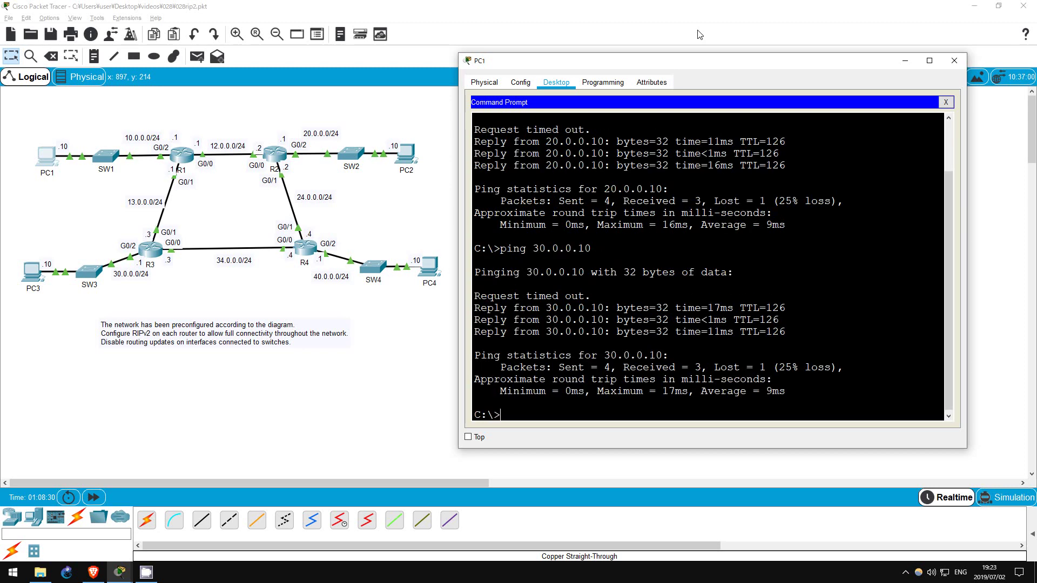
type("ping 40.0.0.10")
key("Return")
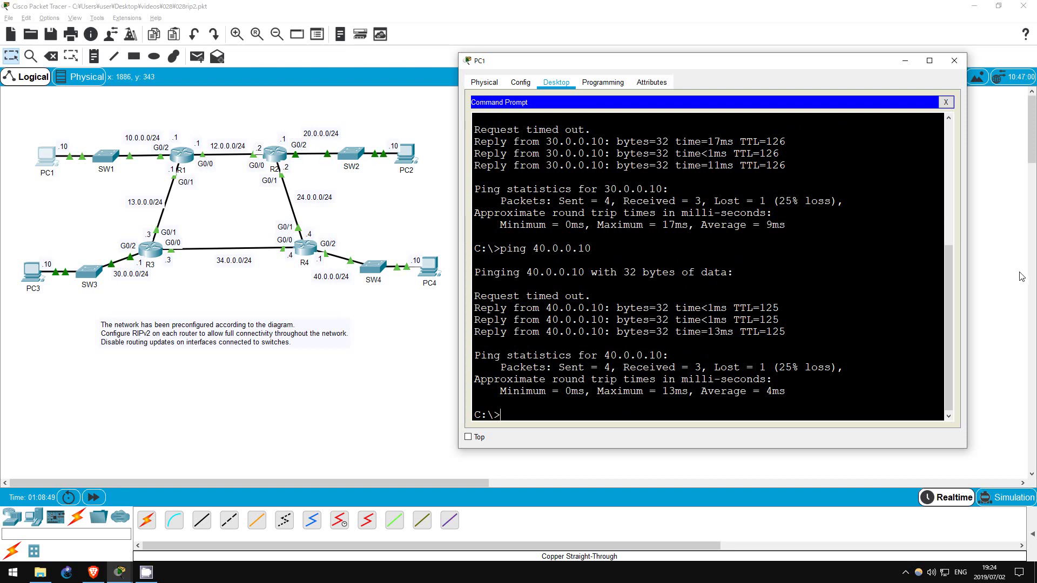
Click the empty workspace to bring the network topology back to the front
left_click(995, 282)
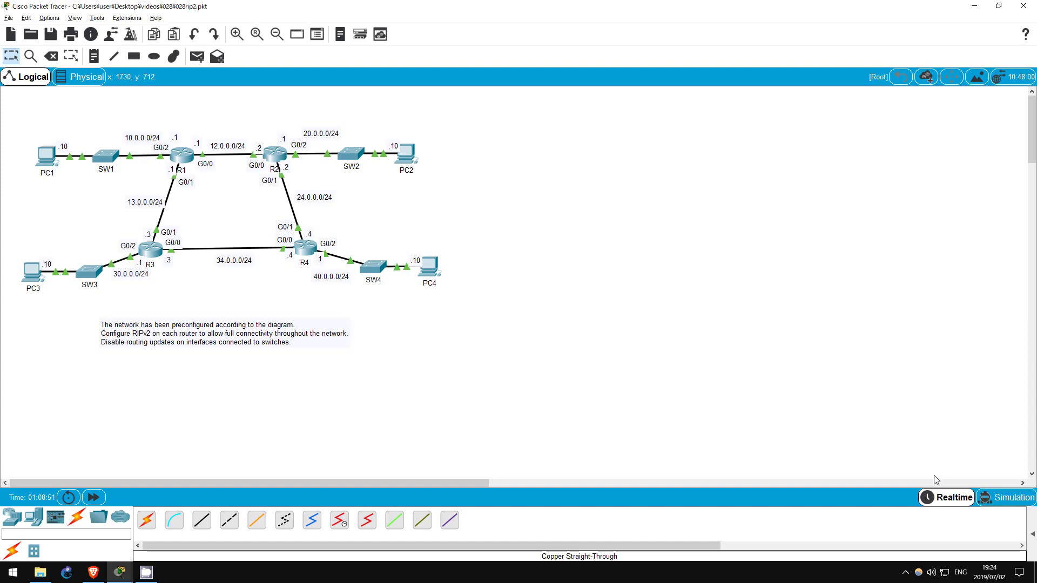